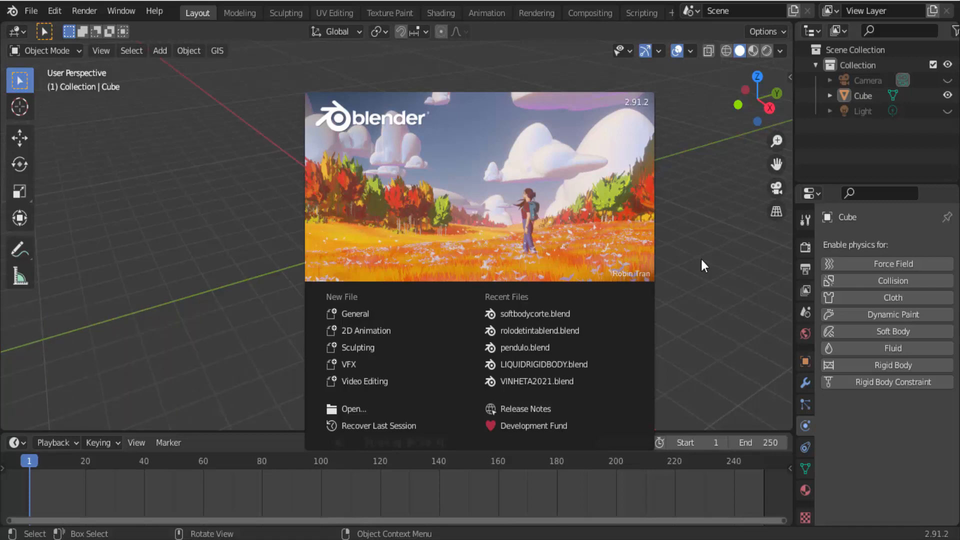
Dismiss the splash screen and add a UV Sphere mesh to the scene with the box-shaped barrier
left_click(701, 259)
left_click(382, 182)
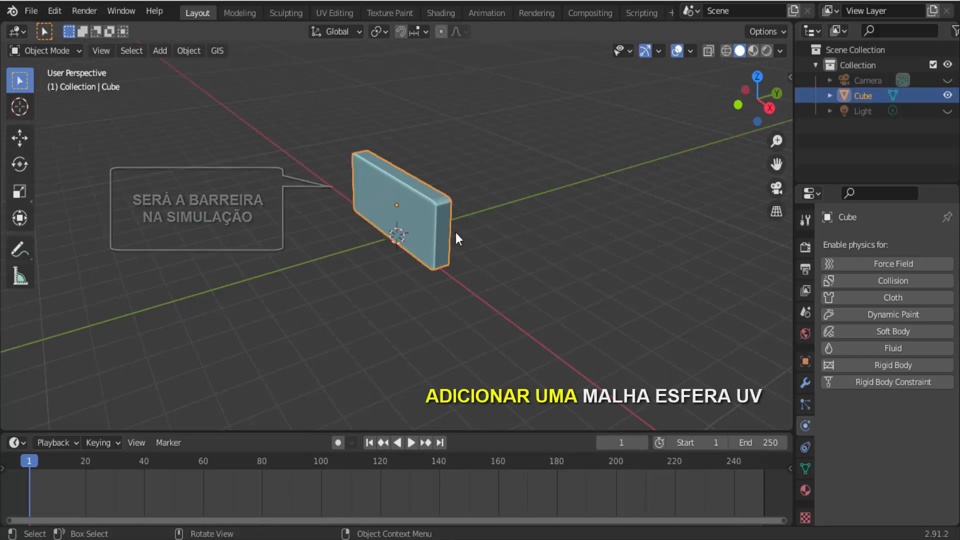
left_click(160, 52)
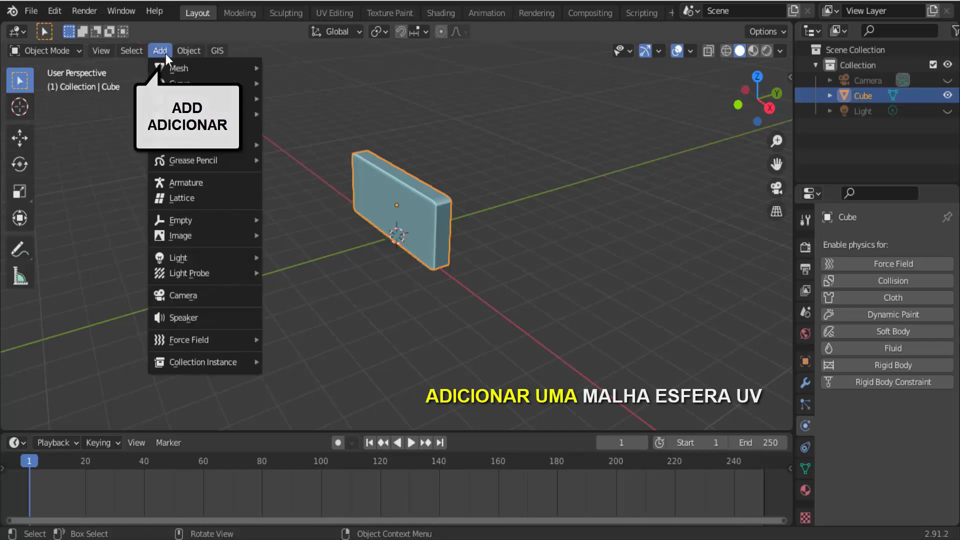
mouse_move(178, 71)
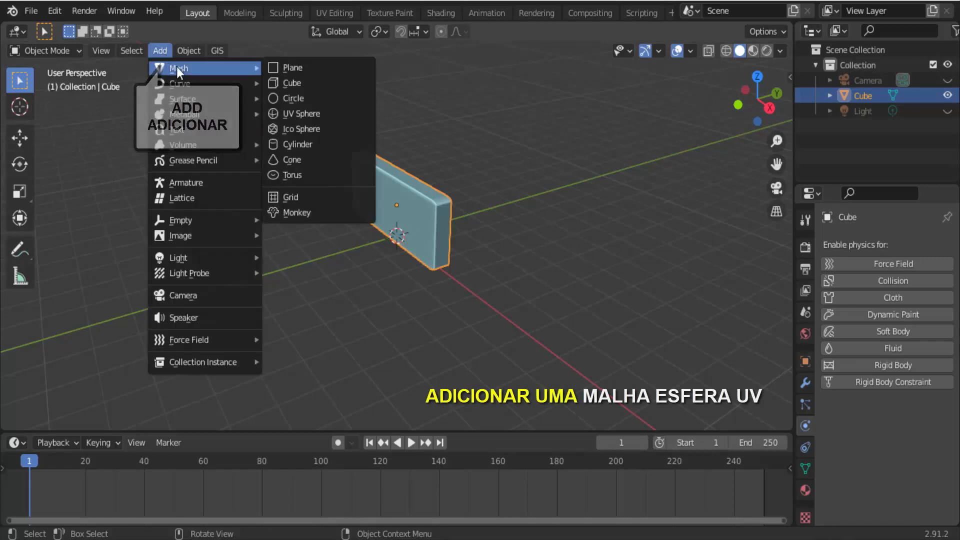
left_click(305, 114)
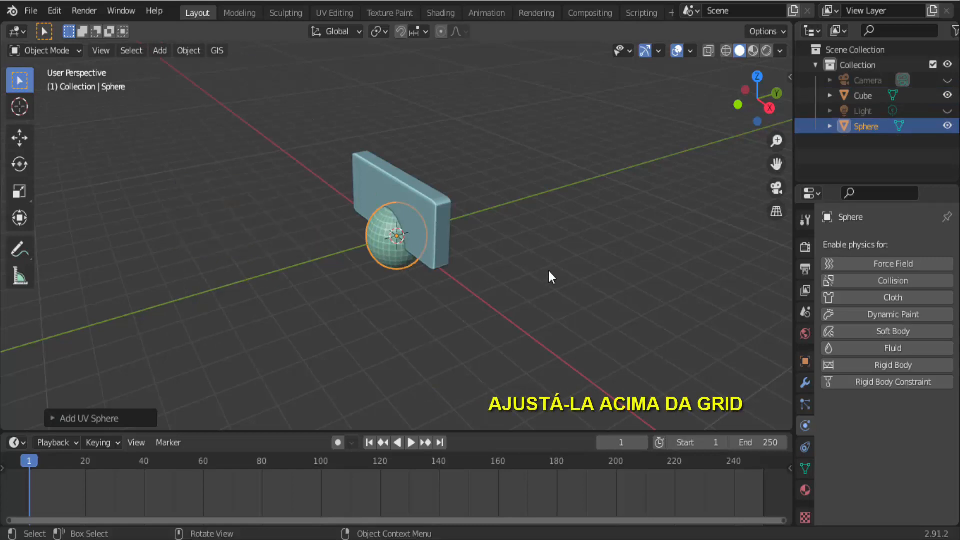
Move the new sphere up 1 m along the Z axis so it sits above the grid
key("g")
key("z")
key("1")
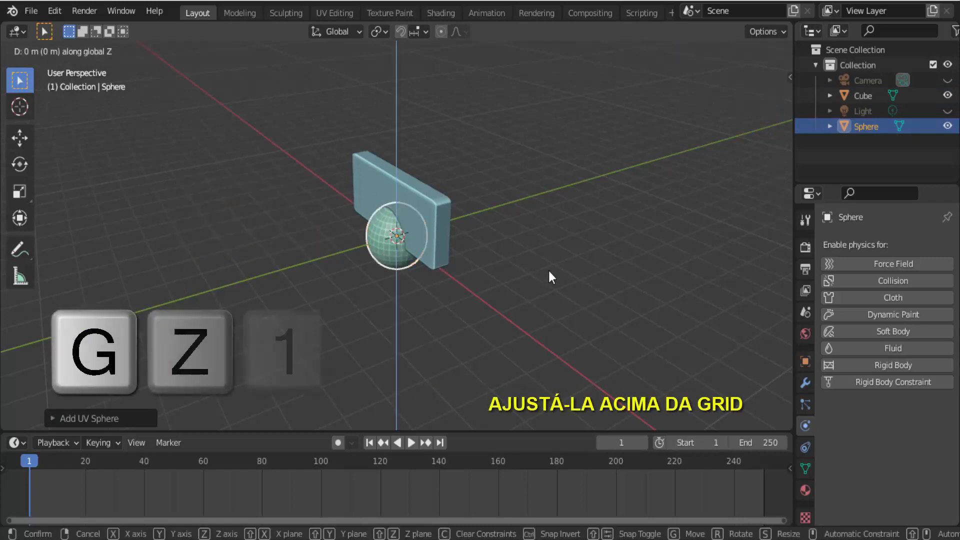
left_click(548, 278)
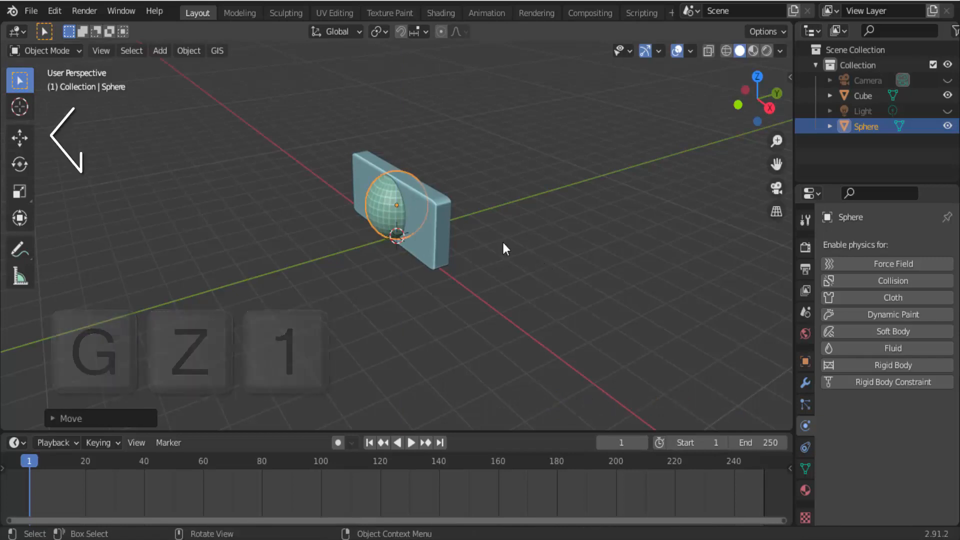
Move the sphere along the negative Y axis until it stands well clear of the barrier
left_click(15, 141)
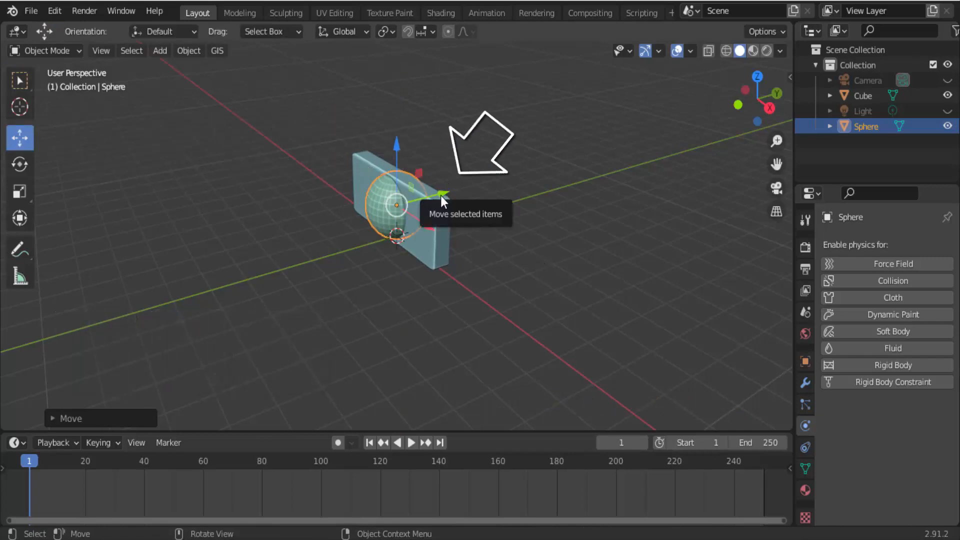
left_click_drag(440, 196, 195, 247)
middle_click_drag(279, 311, 272, 274)
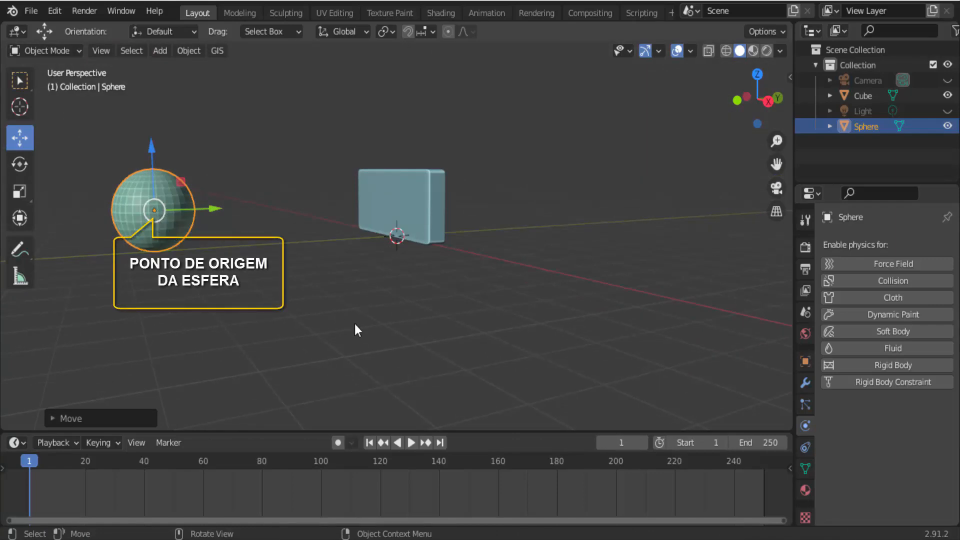
key("r")
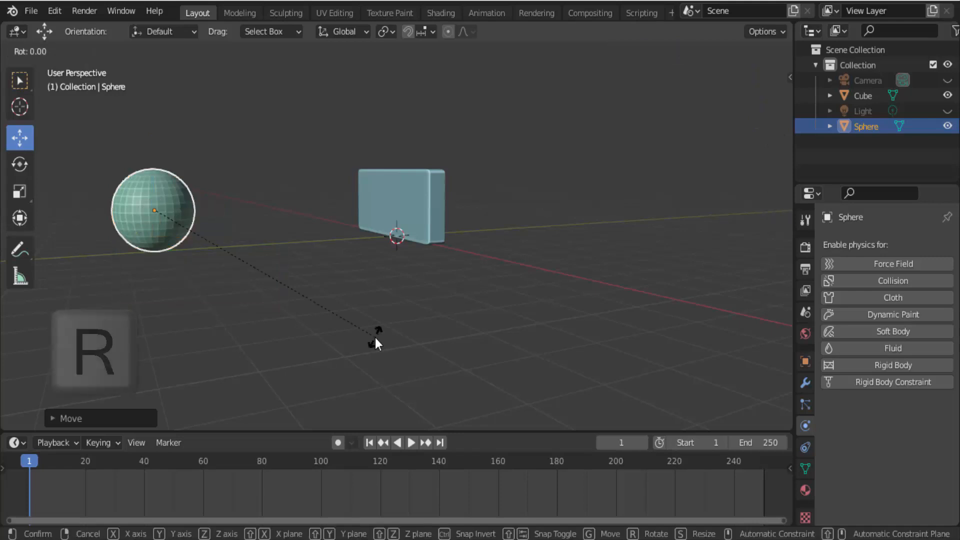
key("x")
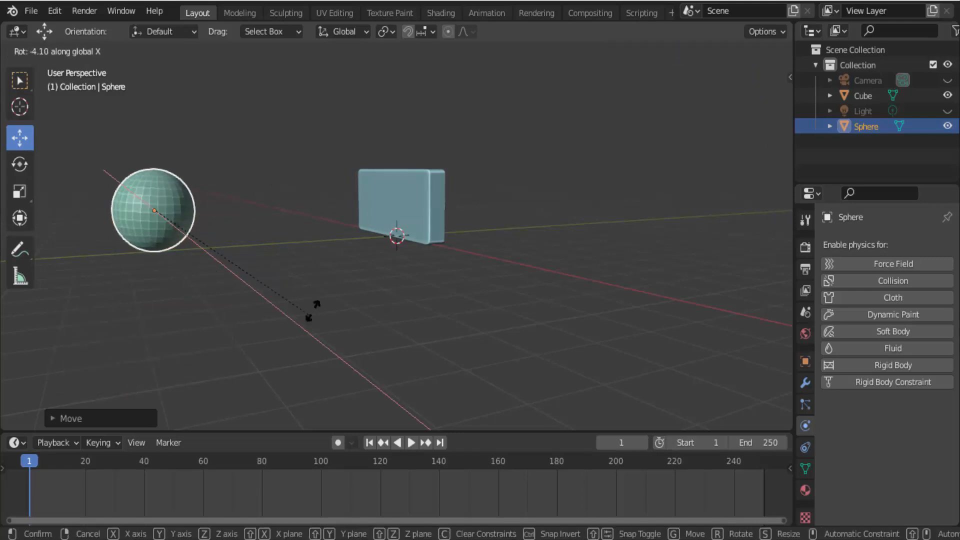
right_click(332, 286)
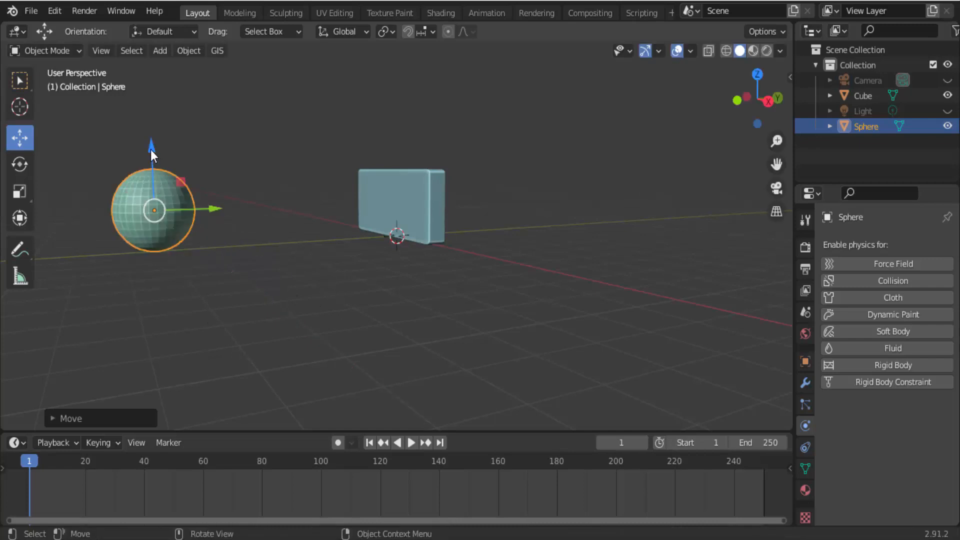
Raise the sphere slightly along Z, and lower its origin to the base of the sphere using the Origins-only transform option, disabling that option again
left_click_drag(151, 148, 151, 143)
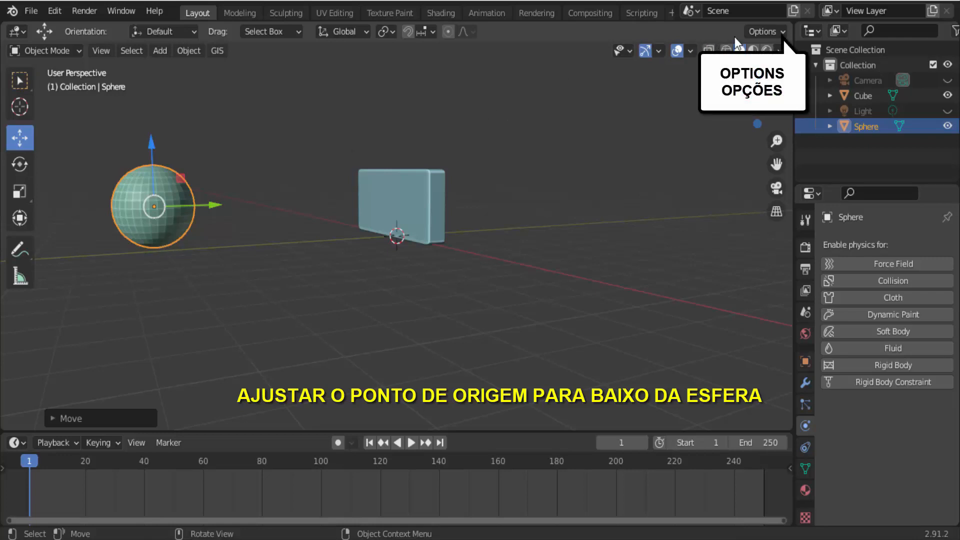
left_click(779, 32)
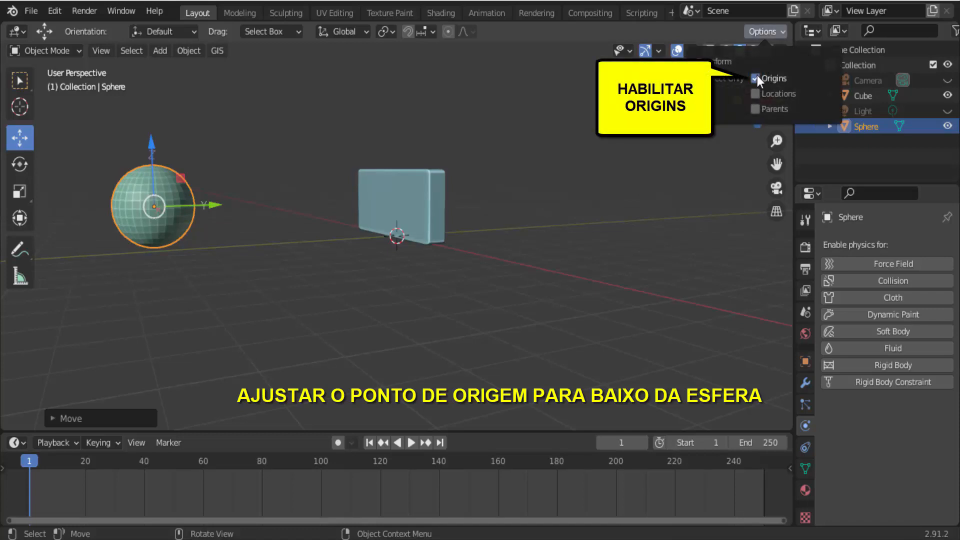
left_click(756, 78)
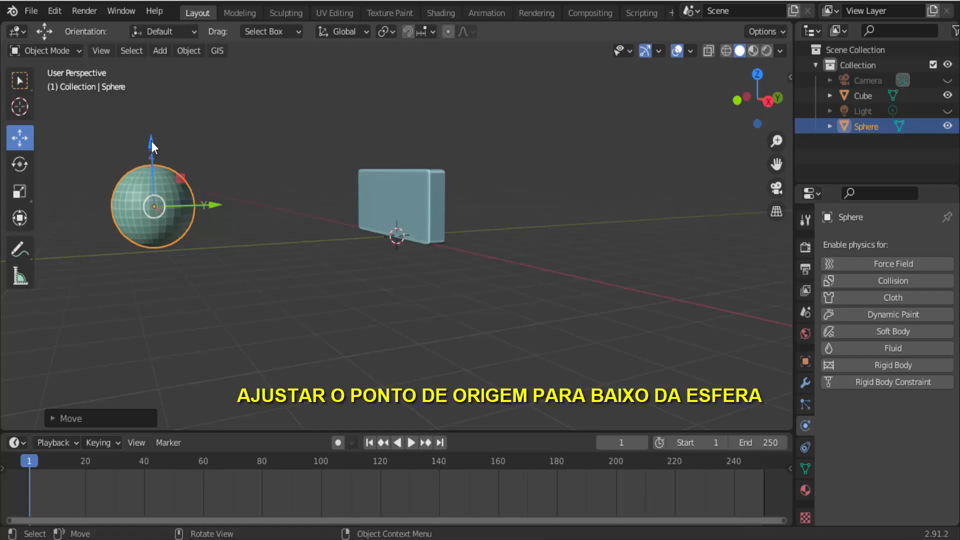
left_click_drag(151, 140, 150, 188)
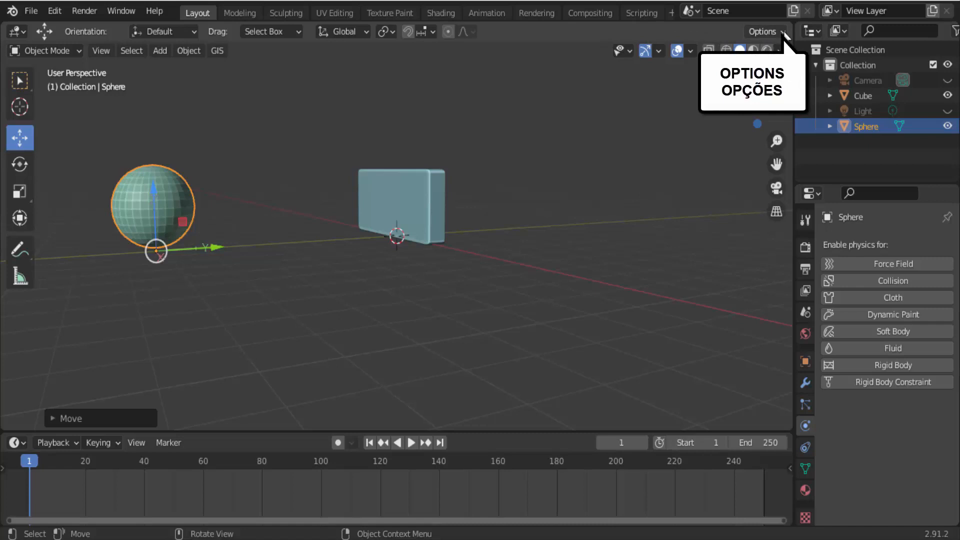
left_click(760, 31)
left_click(755, 78)
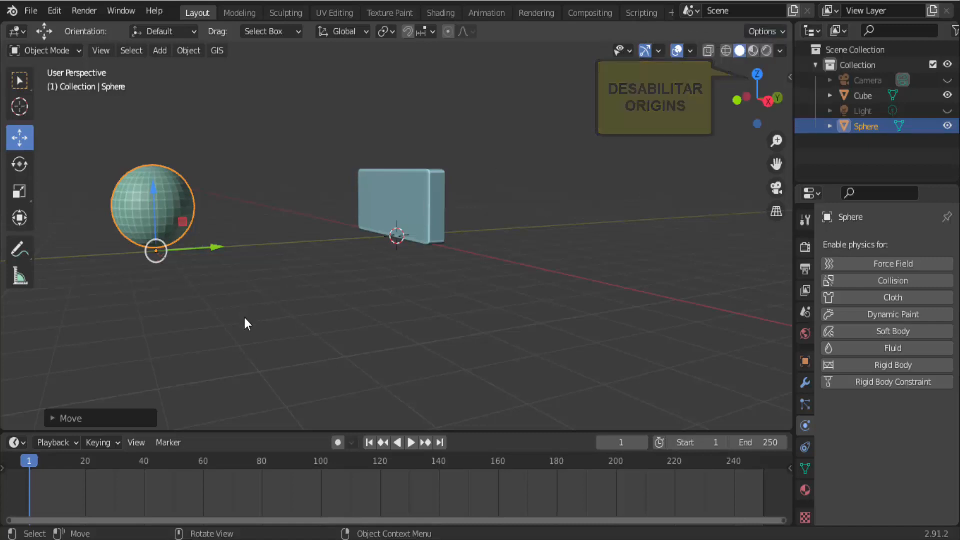
key("r")
key("x")
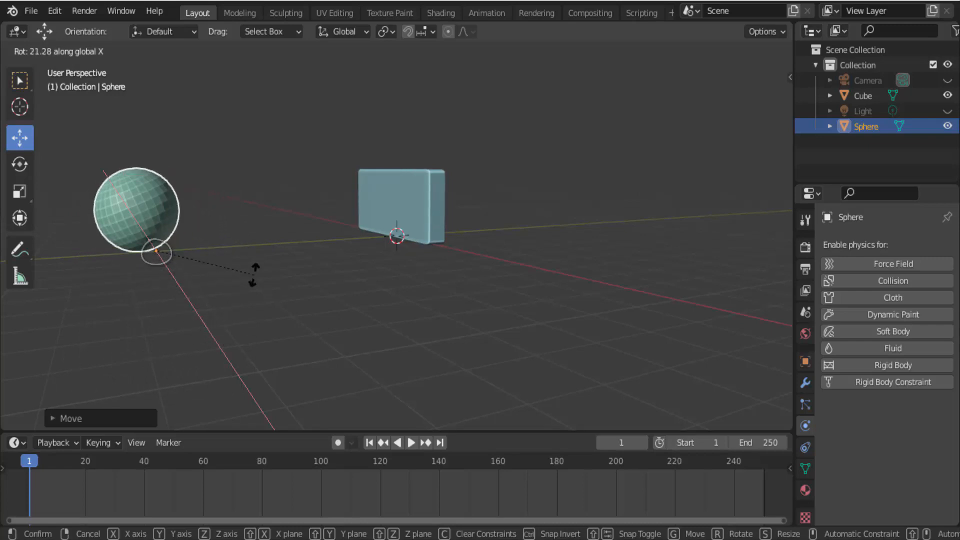
key("Escape")
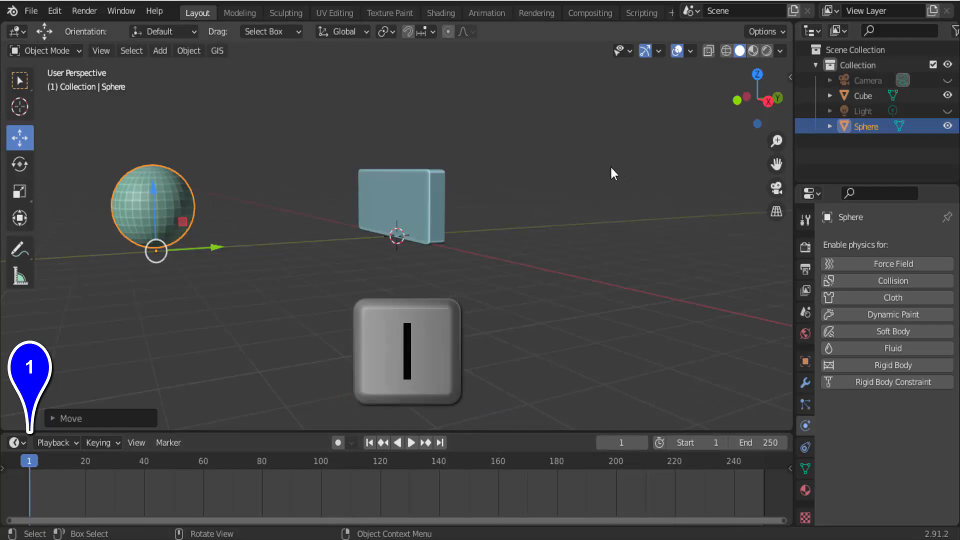
Insert a Location & Rotation keyframe for the sphere at frame 1
key("i")
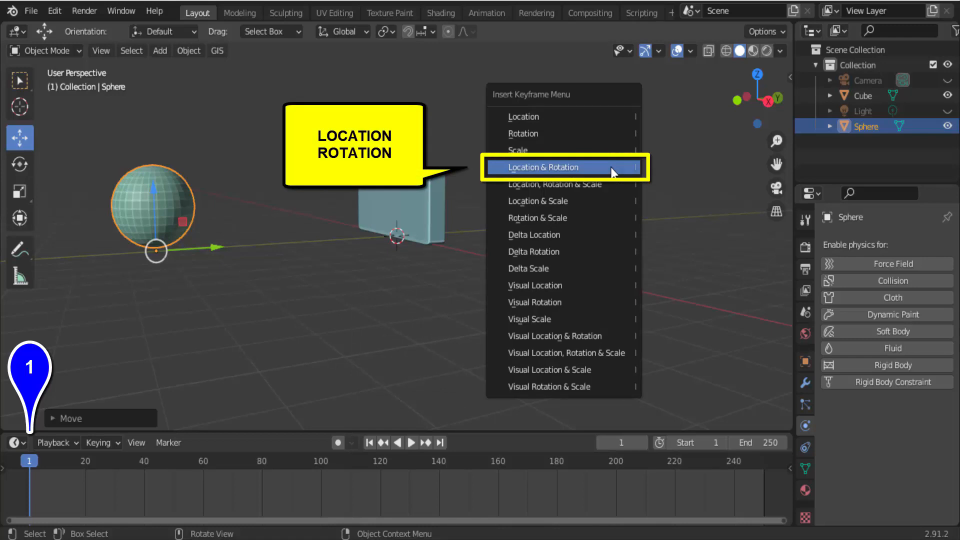
left_click(610, 167)
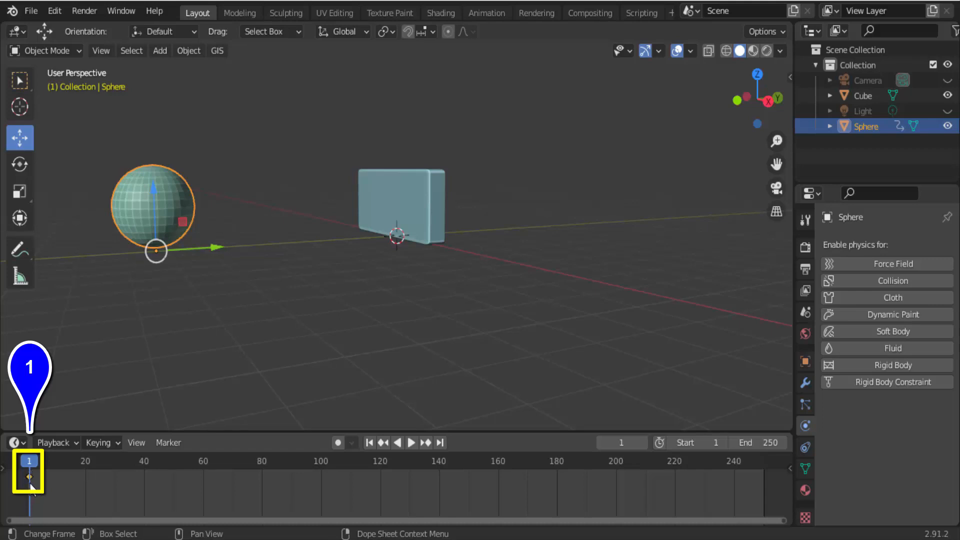
At frame 80, move the sphere along Y to the far side of the barrier and insert a Location & Rotation keyframe
key("space")
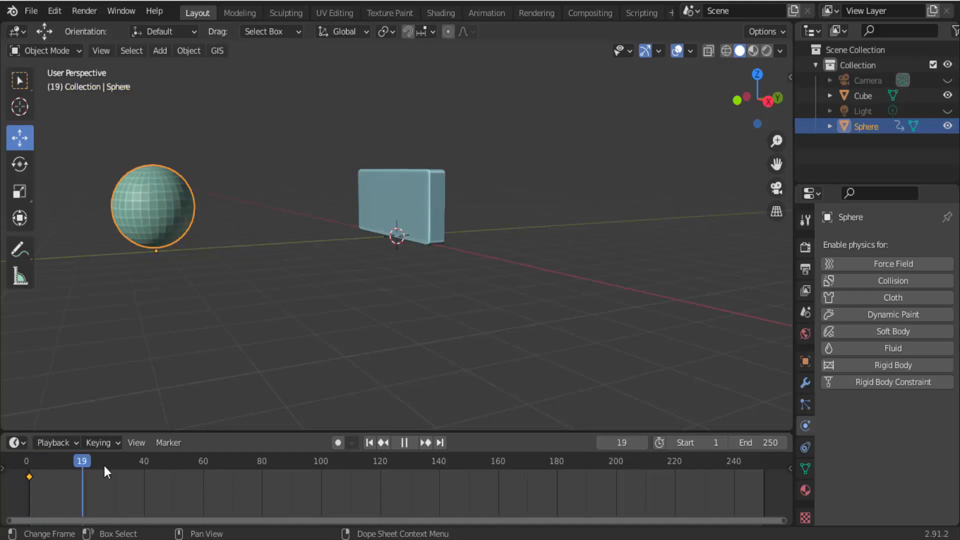
left_click(262, 487)
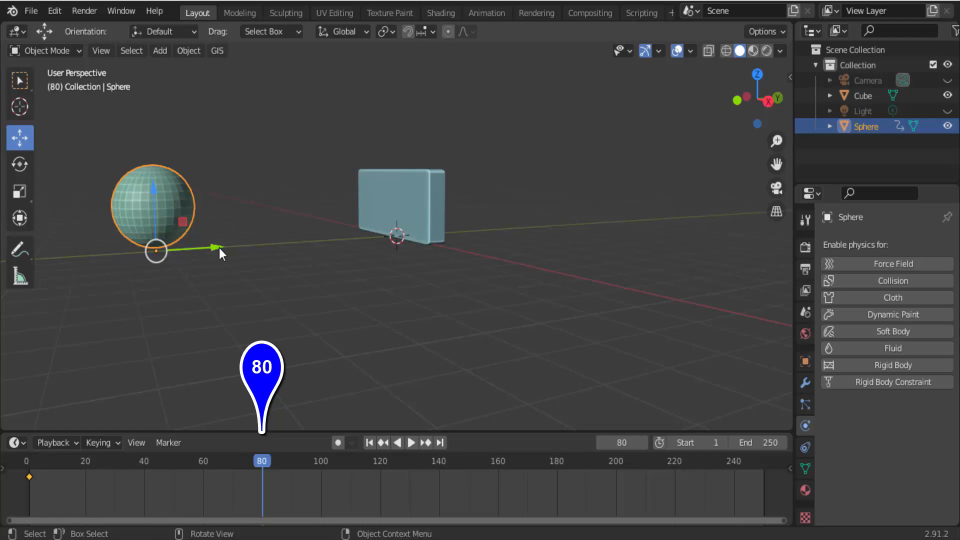
left_click_drag(219, 247, 692, 266)
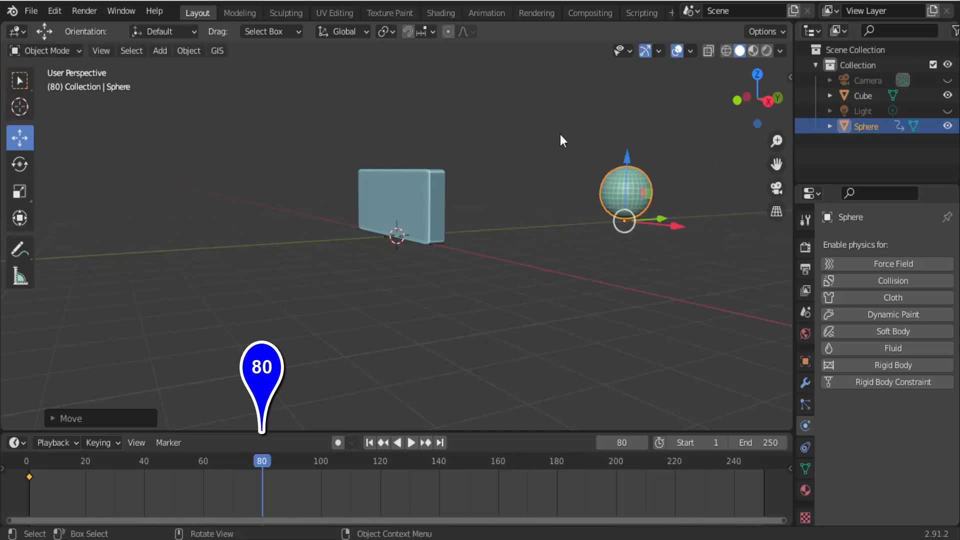
key("i")
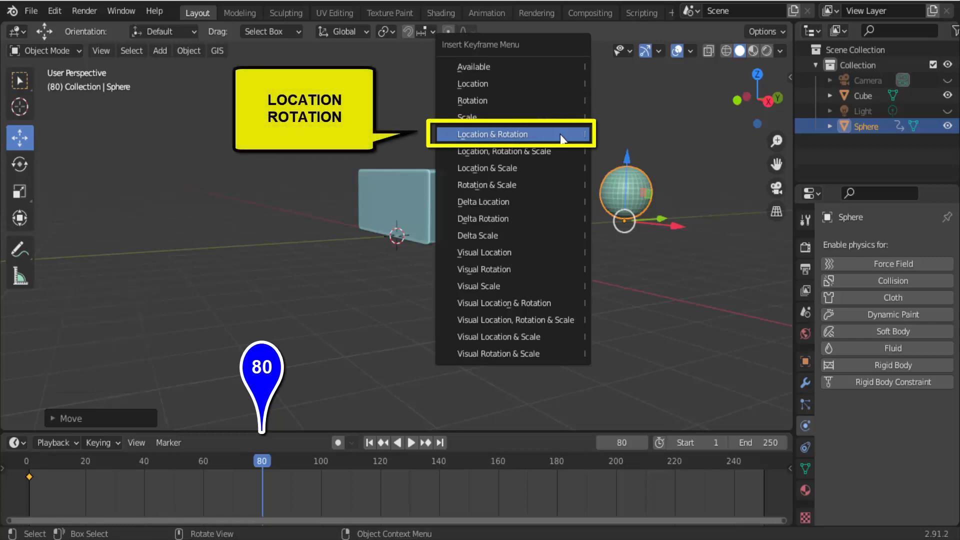
left_click(560, 134)
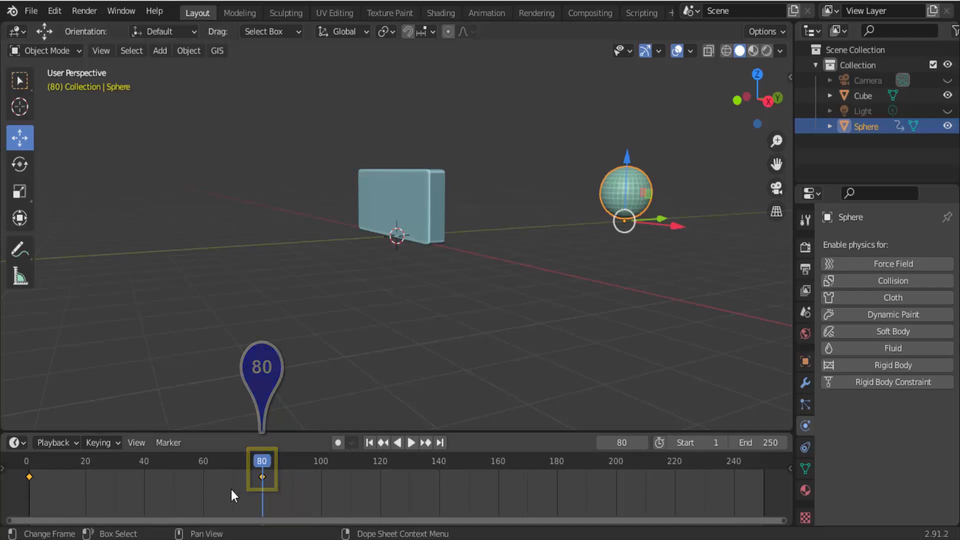
Play the sphere's animation from the first frame to review its motion past the barrier, and stop playback
left_click(371, 443)
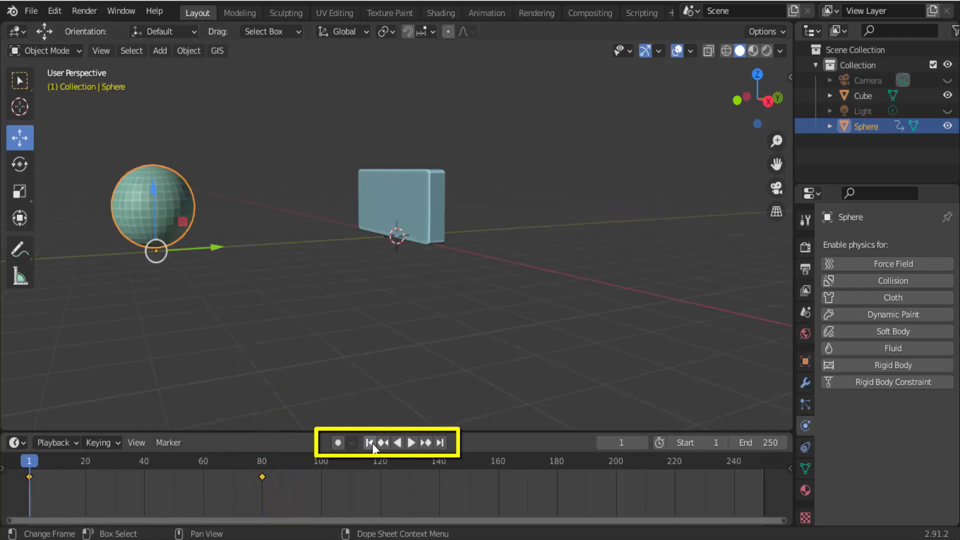
left_click(410, 443)
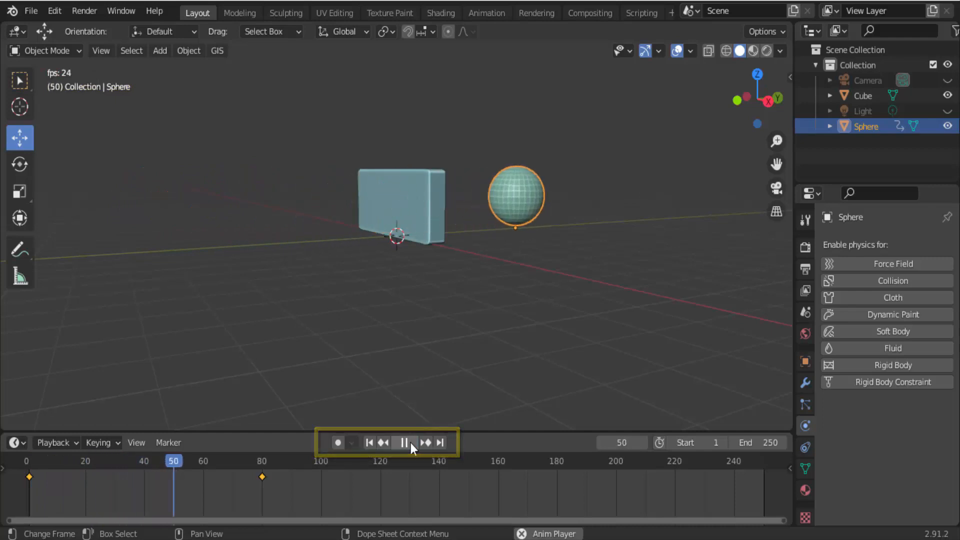
left_click(410, 442)
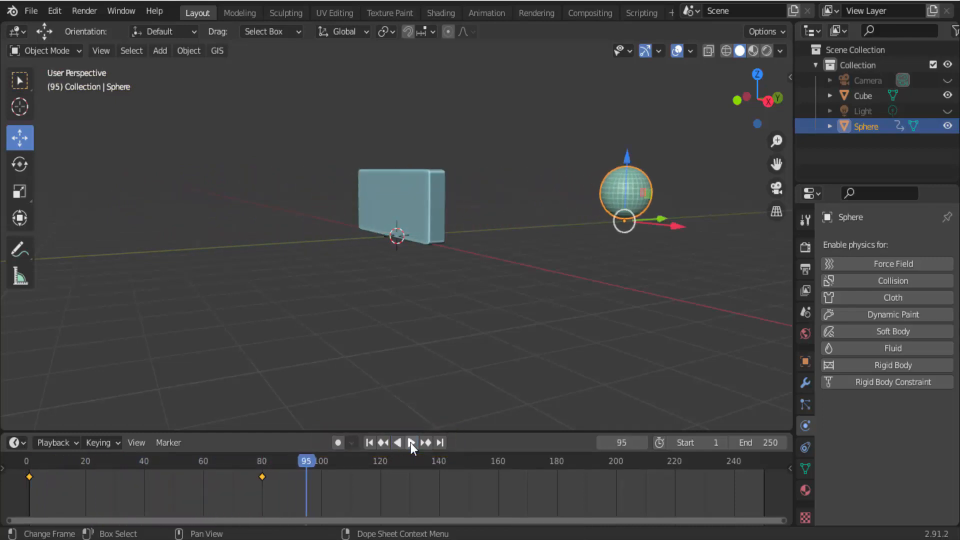
Return to frame 1 and set the sphere's keyframe interpolation to Linear
left_click(372, 446)
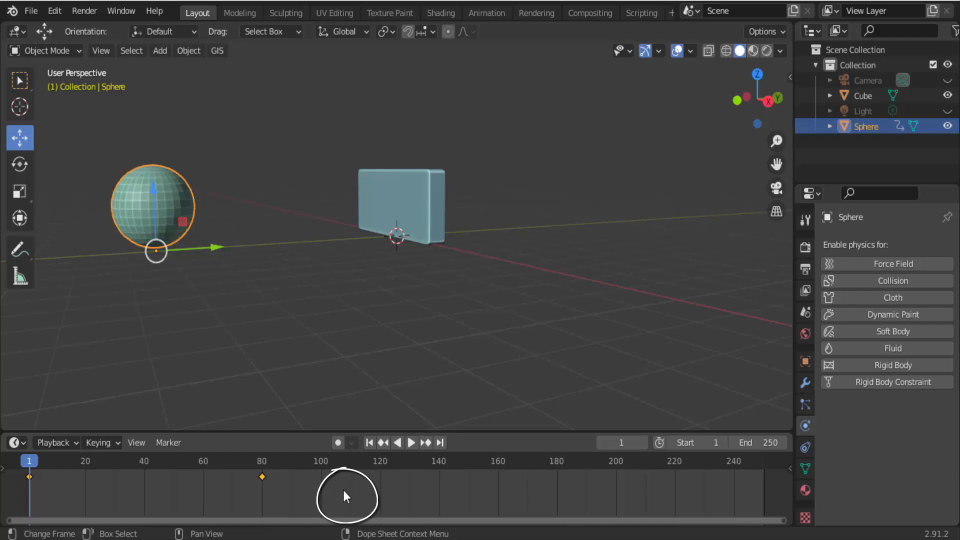
key("t")
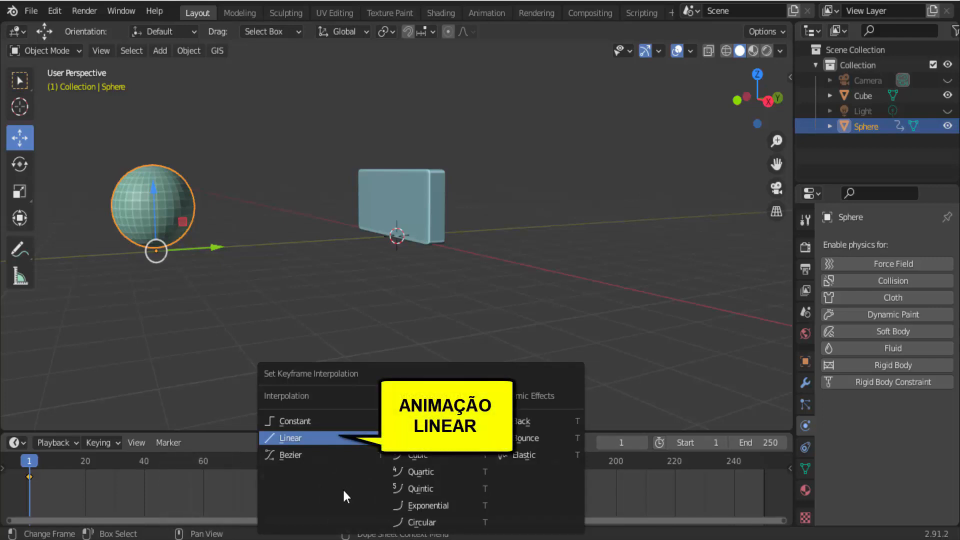
left_click(294, 439)
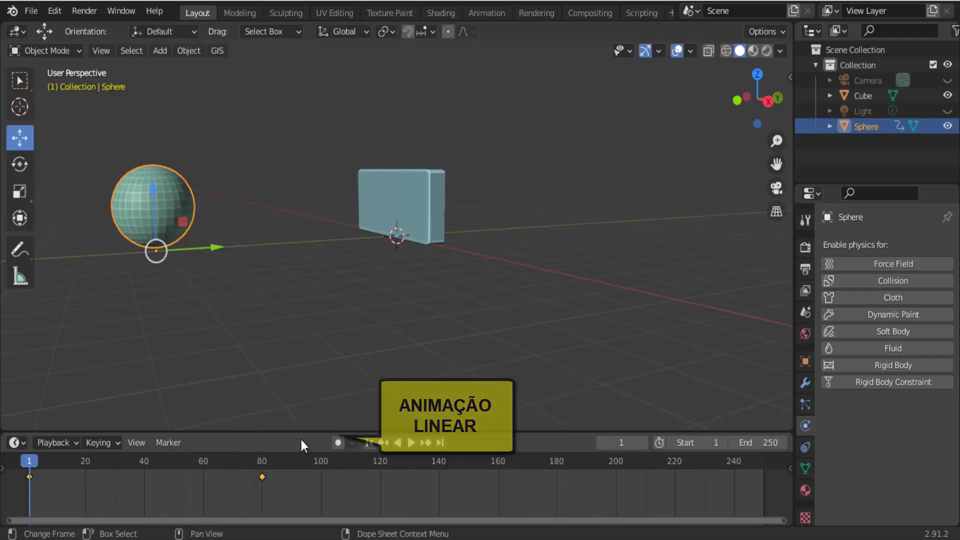
Play the animation to check the linear motion, stop it, and go back to frame 1
left_click(409, 443)
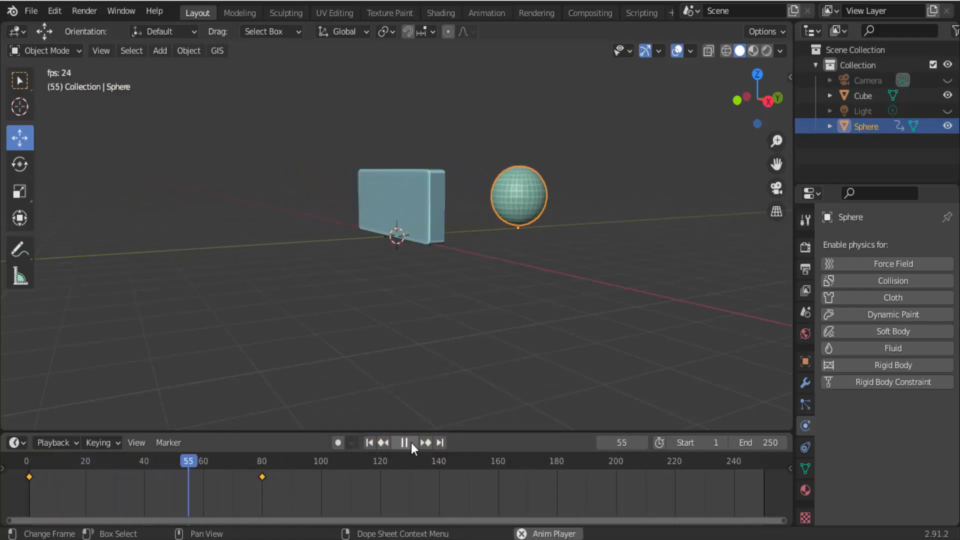
left_click(410, 442)
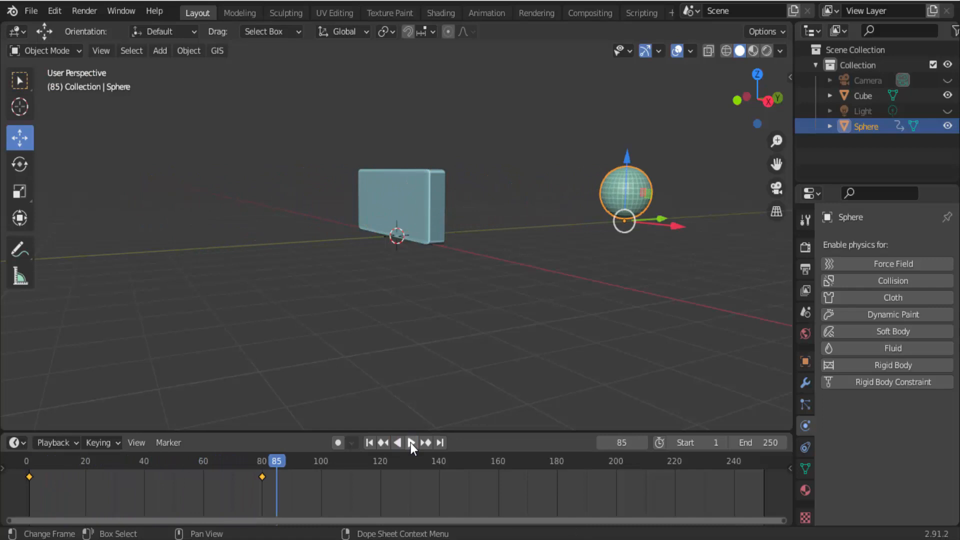
left_click(368, 443)
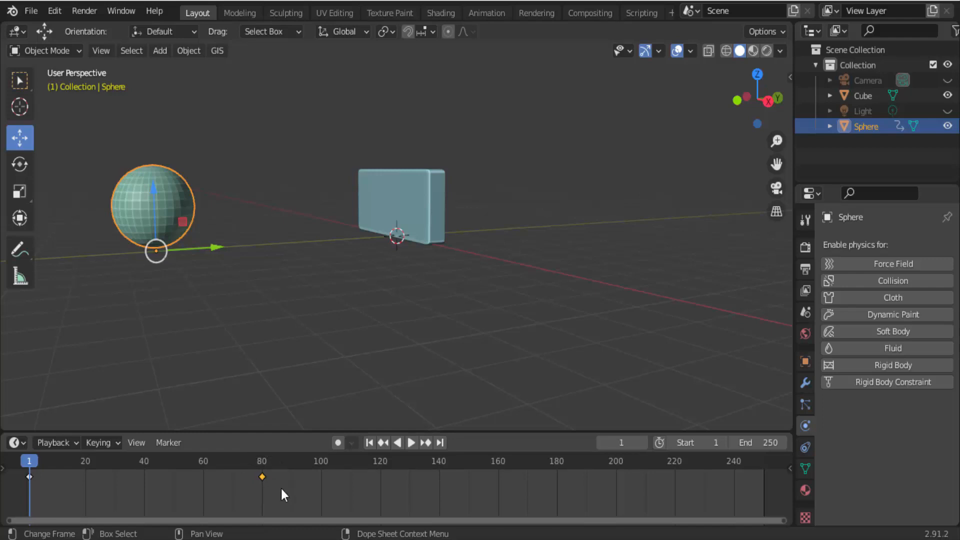
Shift the sphere's second keyframe to frame 50, play the faster motion, and return to frame 1
key("g")
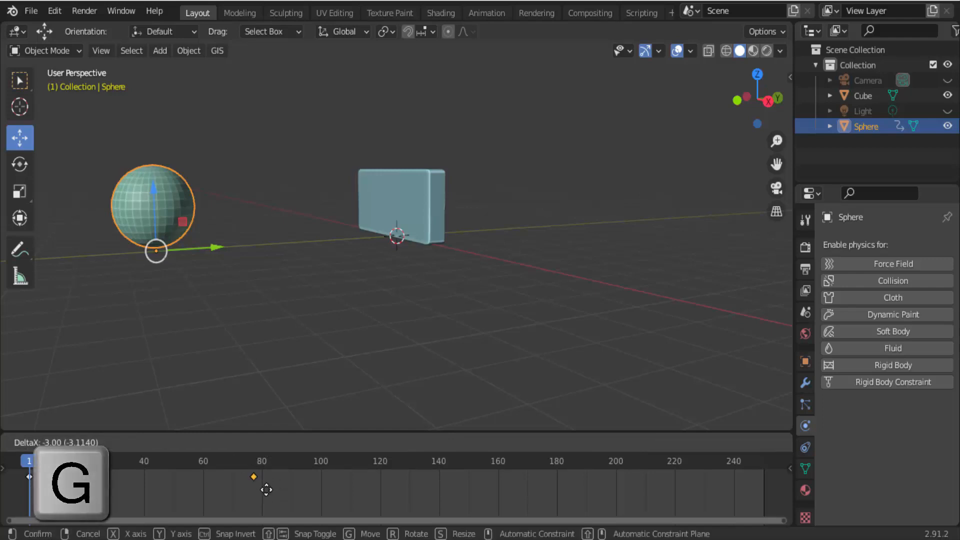
left_click(192, 494)
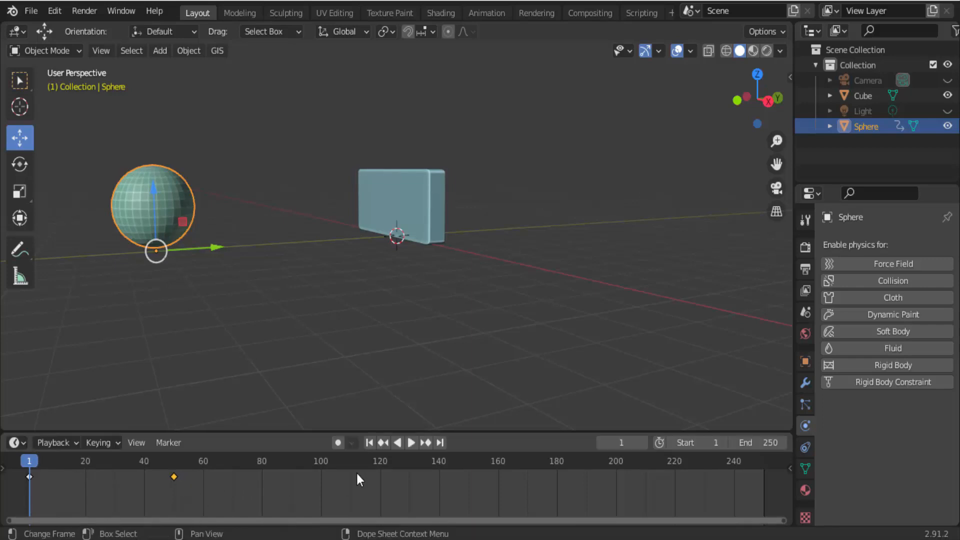
left_click(411, 444)
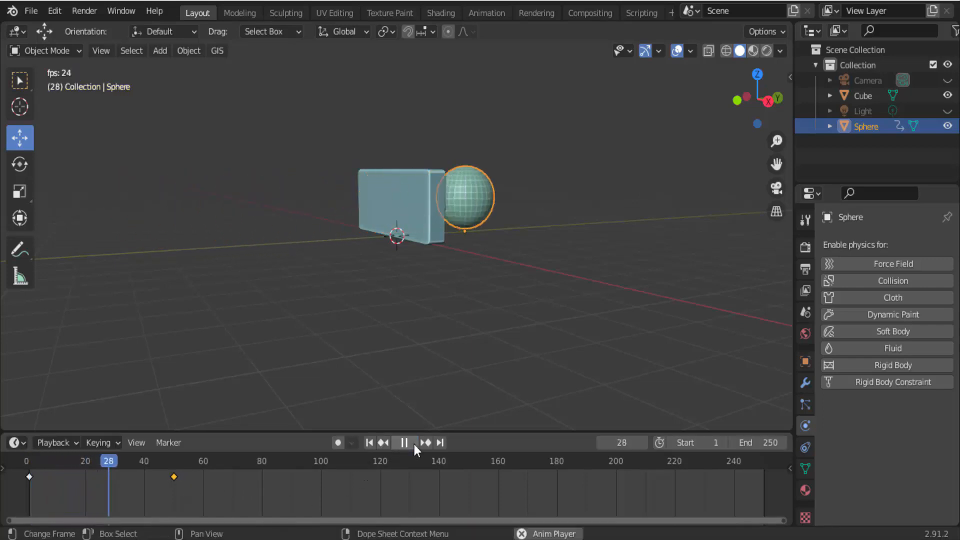
key("Escape")
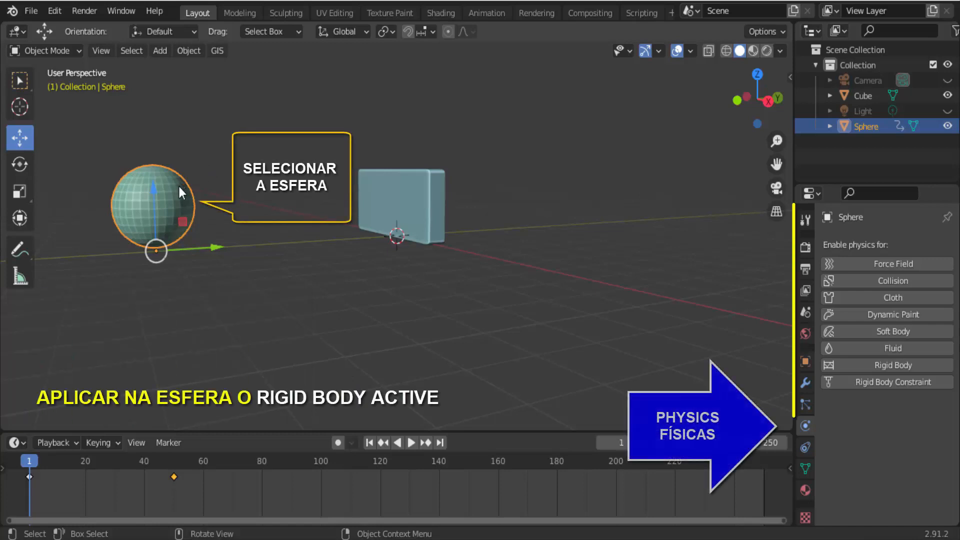
Add an Active Rigid Body to the sphere and set its collision shape to Mesh
left_click(920, 367)
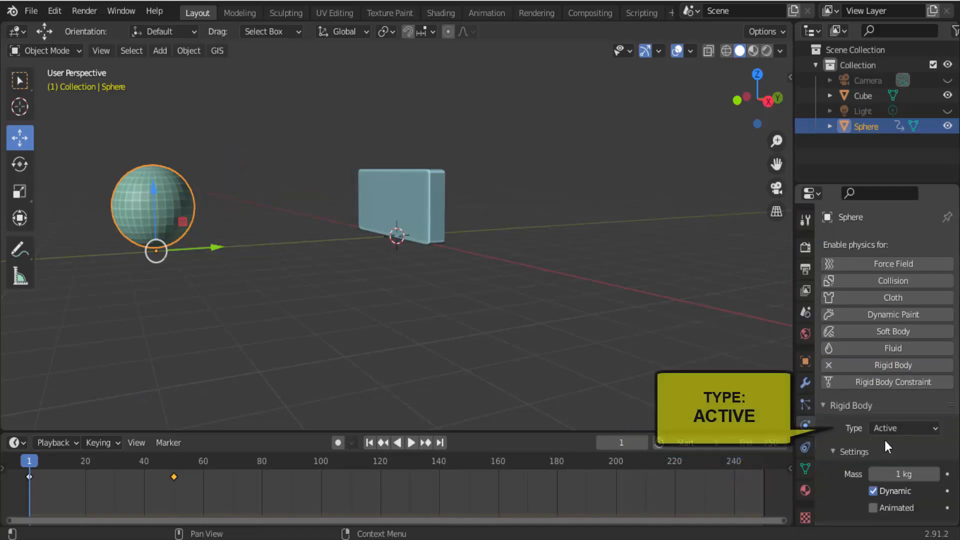
scroll(884, 440, "down", 5)
scroll(884, 439, "down", 1)
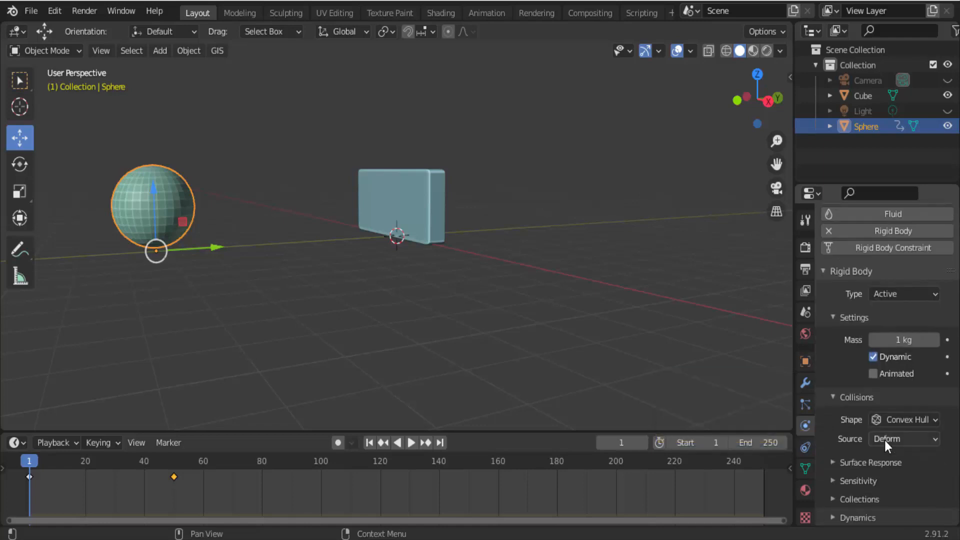
left_click(901, 420)
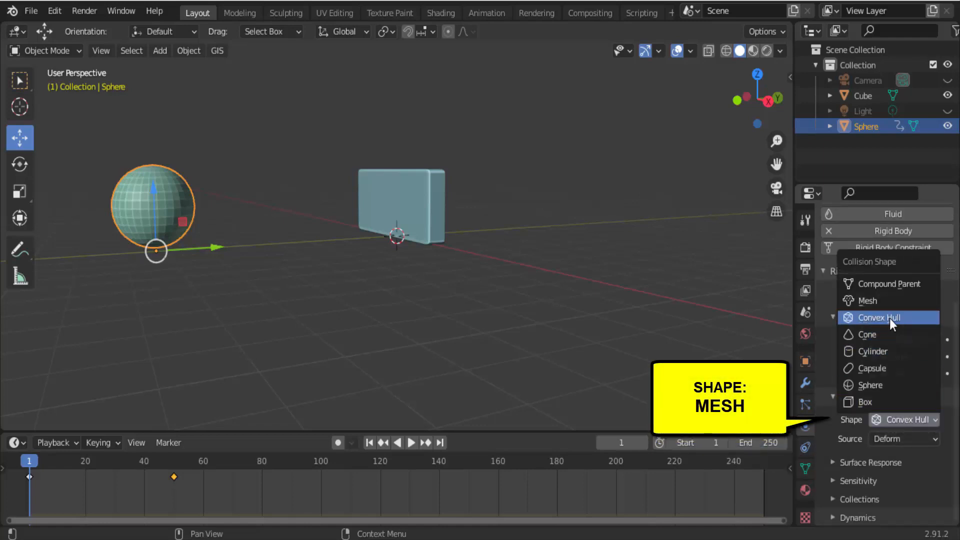
left_click(873, 303)
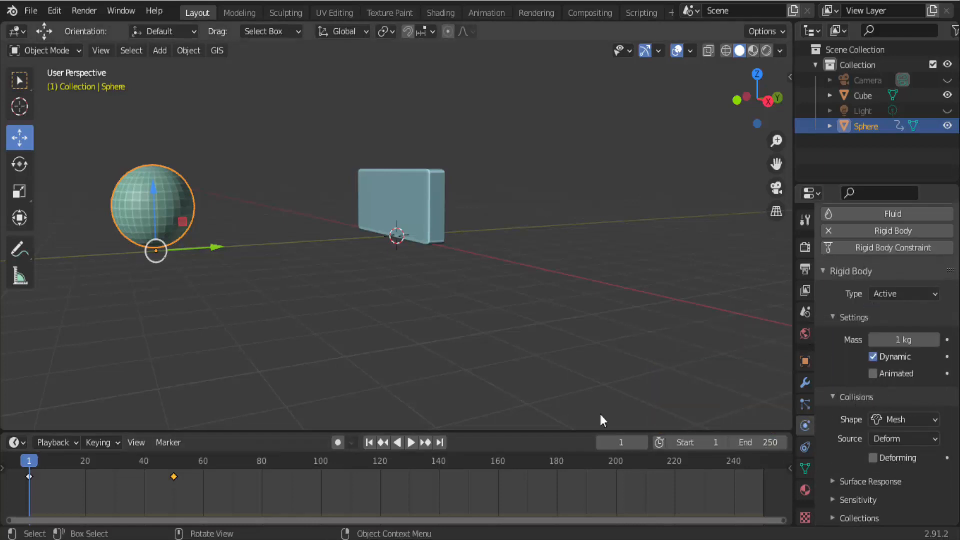
Play the simulation to see how the rigid-body sphere behaves, stop it, and return to frame 1
left_click(410, 443)
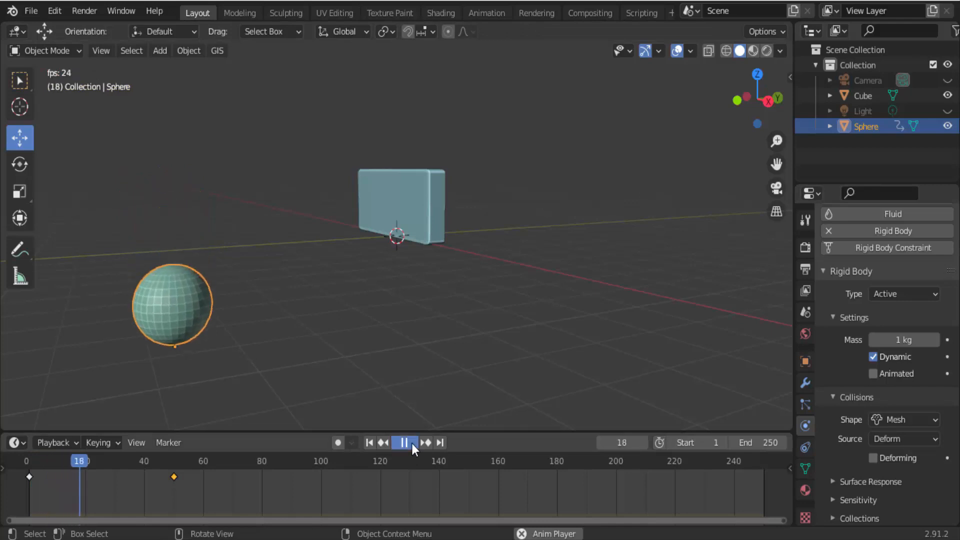
left_click(397, 443)
left_click(372, 444)
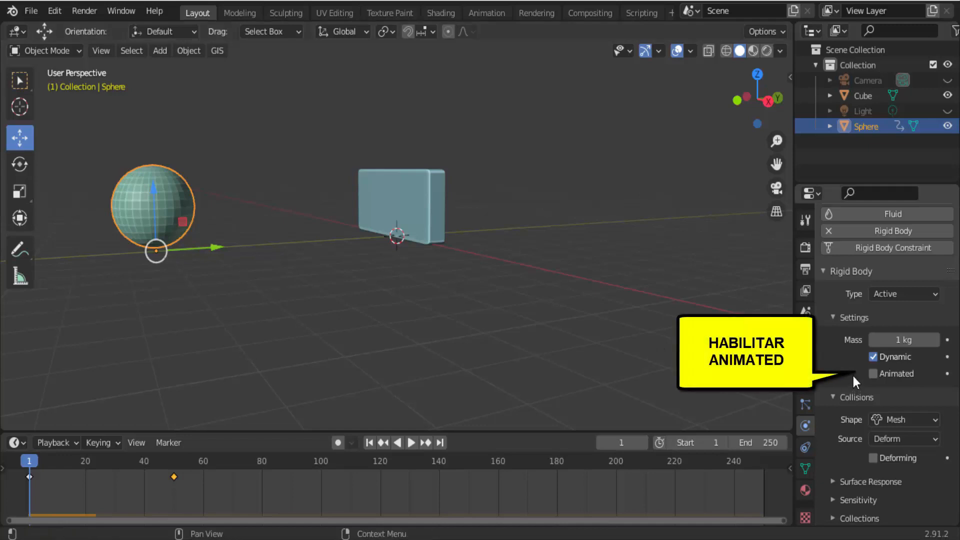
Enable Animated in the sphere's Rigid Body settings, play the simulation to check its keyframed motion, and return to frame 1
left_click(872, 375)
left_click(411, 444)
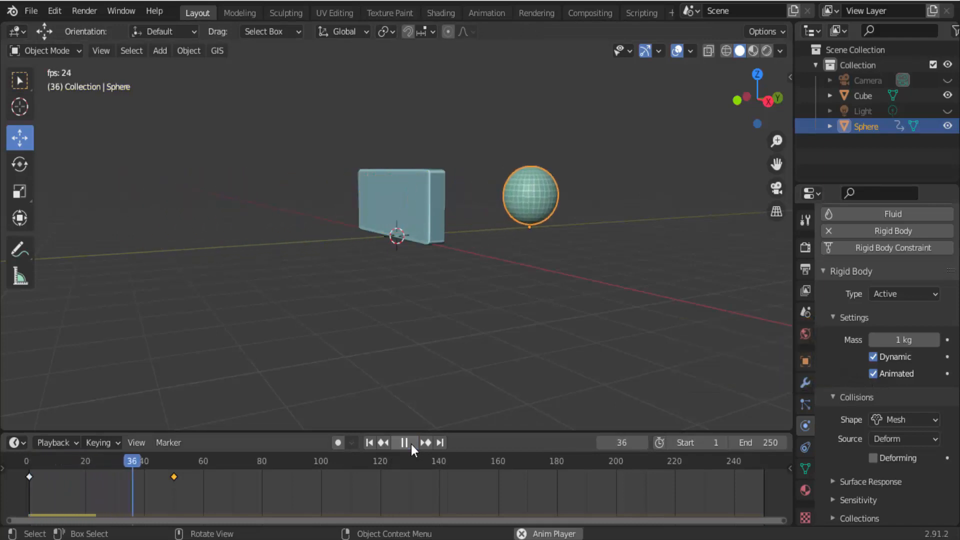
left_click(411, 443)
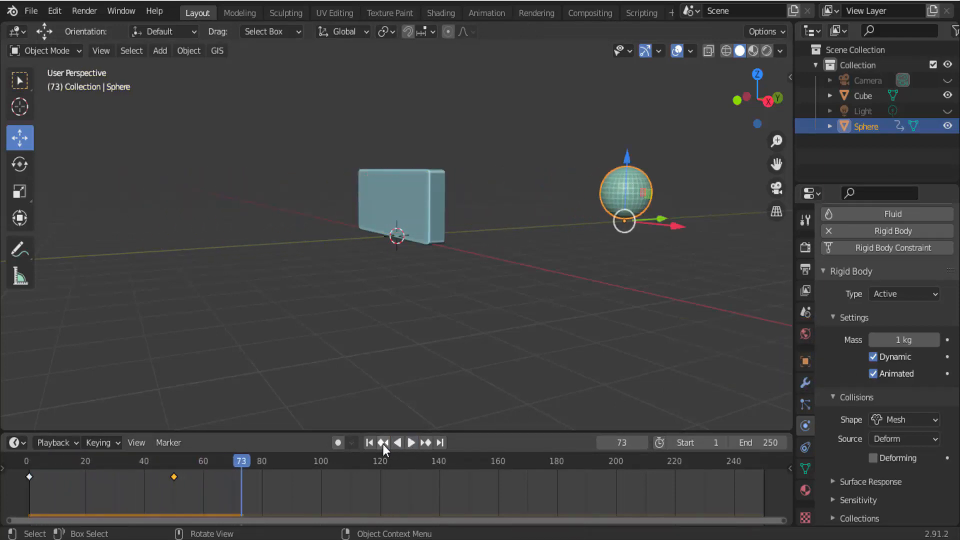
left_click(369, 442)
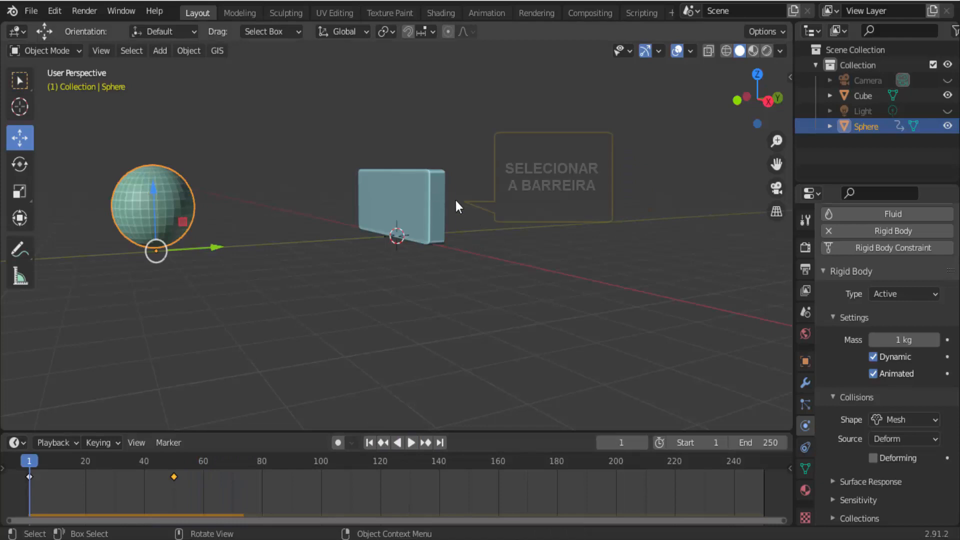
Add an Active Rigid Body to the box barrier and set its collision shape to Mesh
left_click(432, 190)
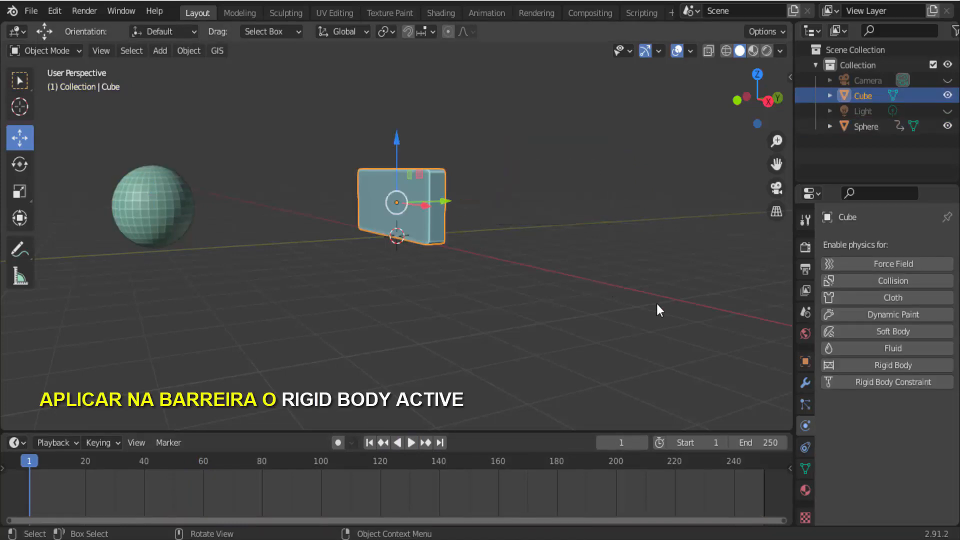
left_click(919, 365)
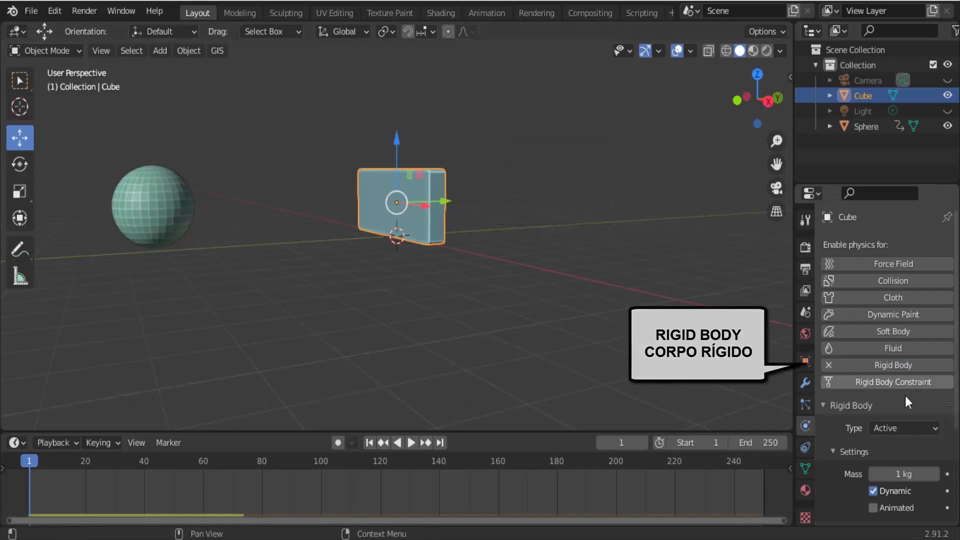
scroll(823, 483, "down", 2)
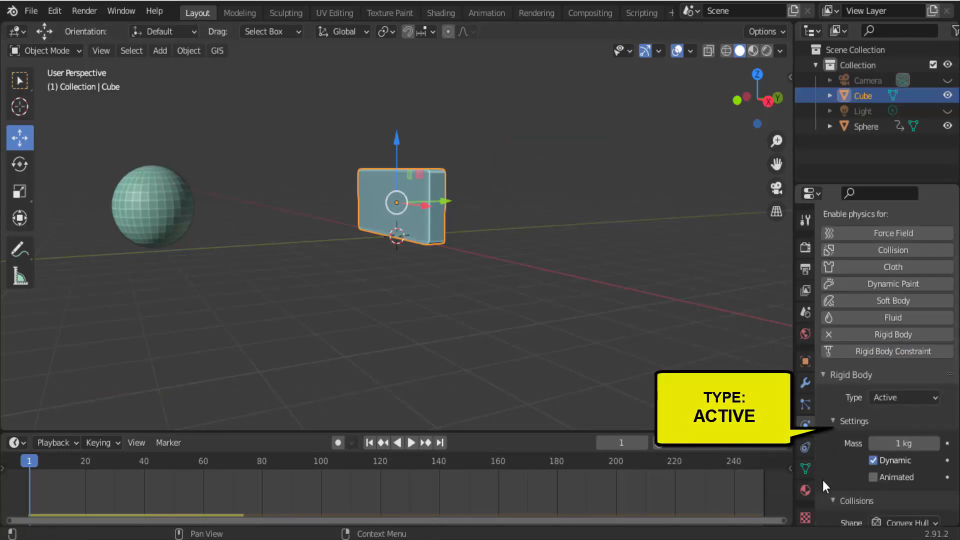
scroll(823, 480, "down", 5)
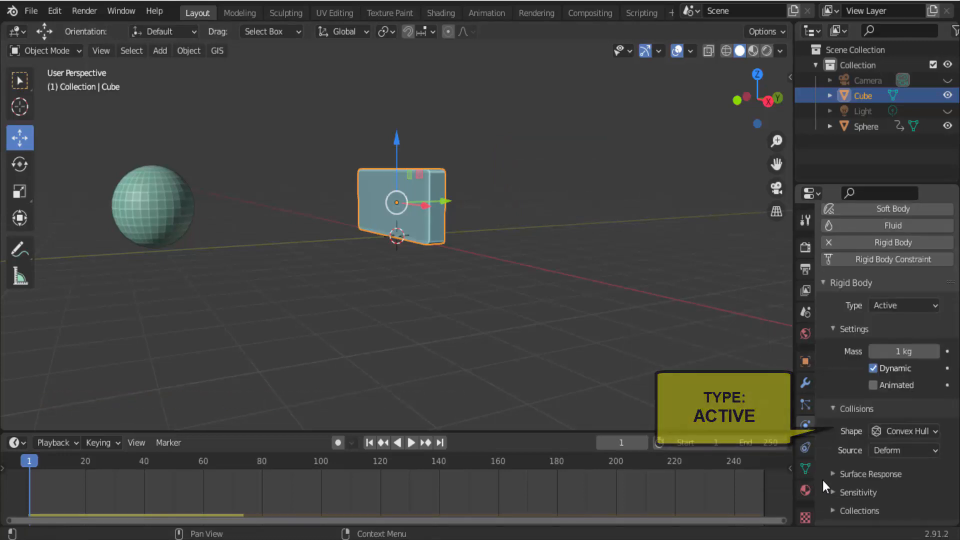
left_click(881, 429)
left_click(887, 315)
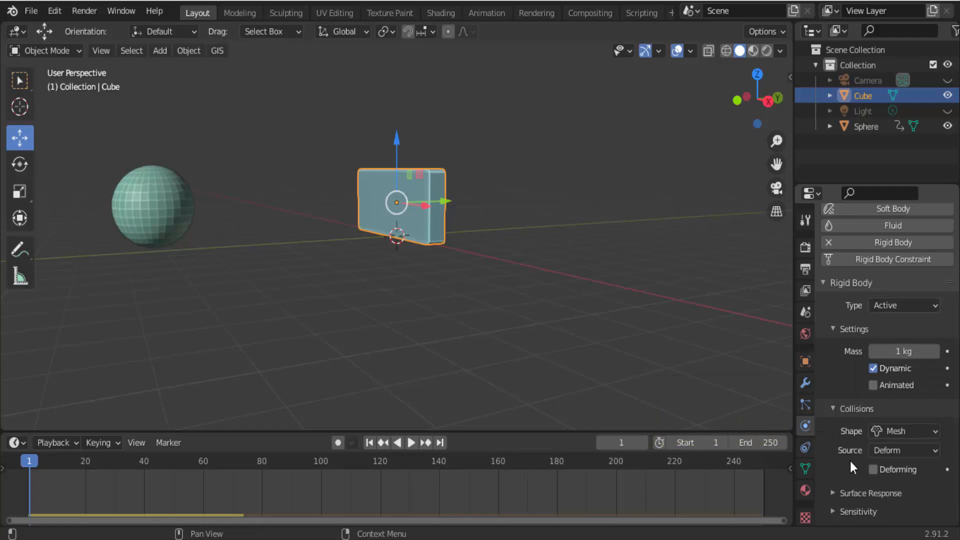
Enable Deactivation and Start Deactivated in the barrier's Rigid Body Dynamics settings
scroll(851, 465, "down", 2)
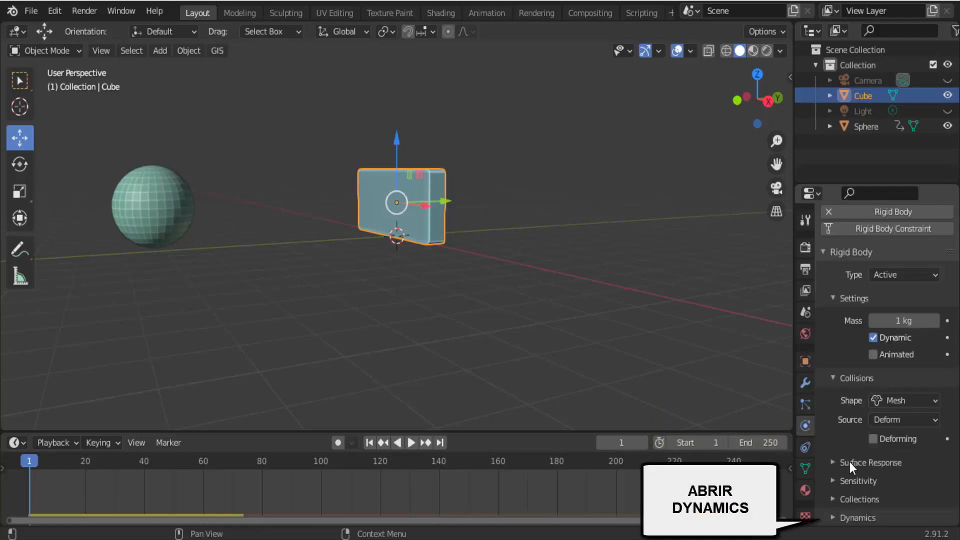
left_click(834, 518)
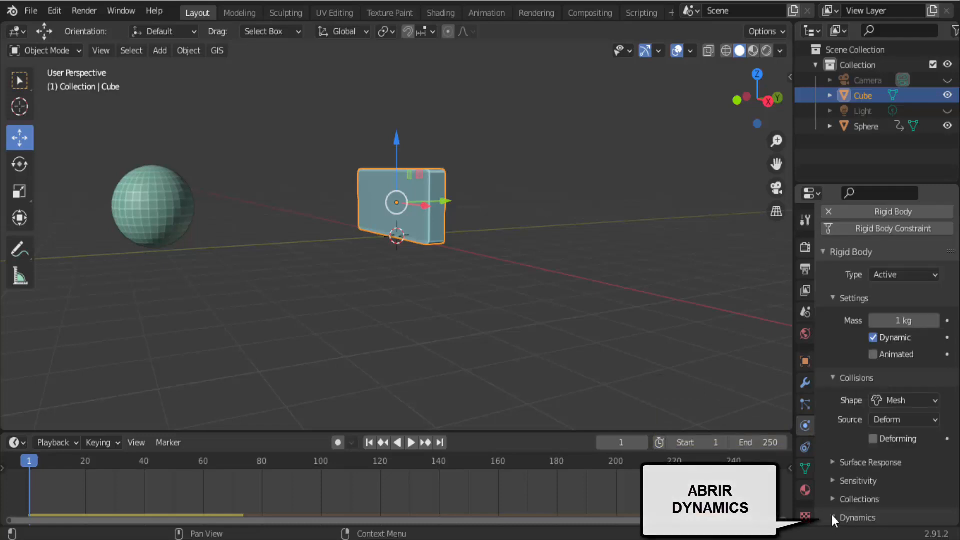
scroll(834, 522, "down", 4)
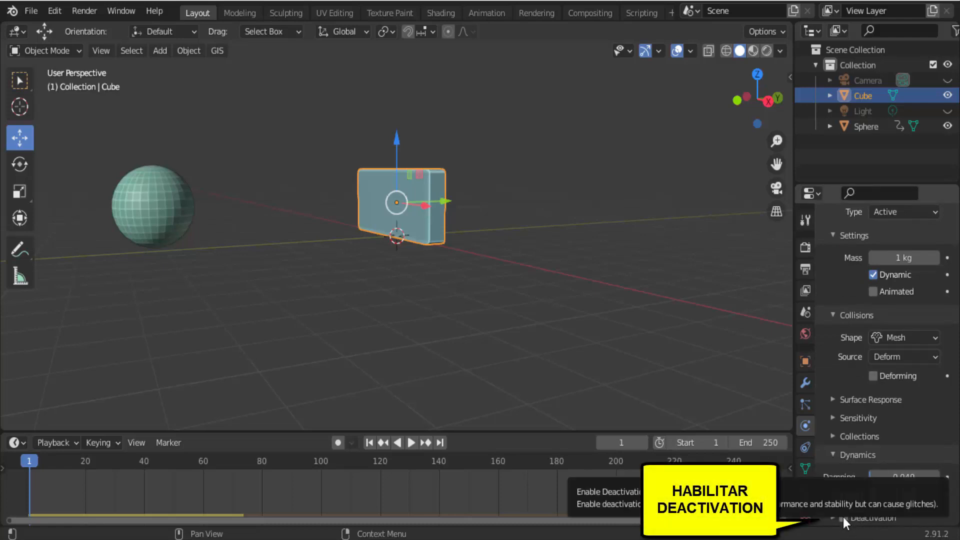
left_click(842, 517)
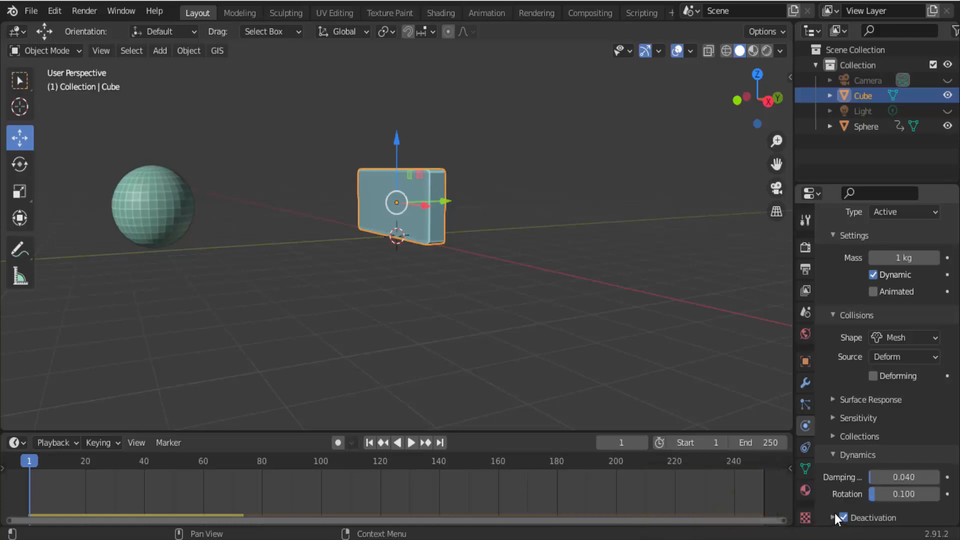
scroll(831, 520, "down", 3)
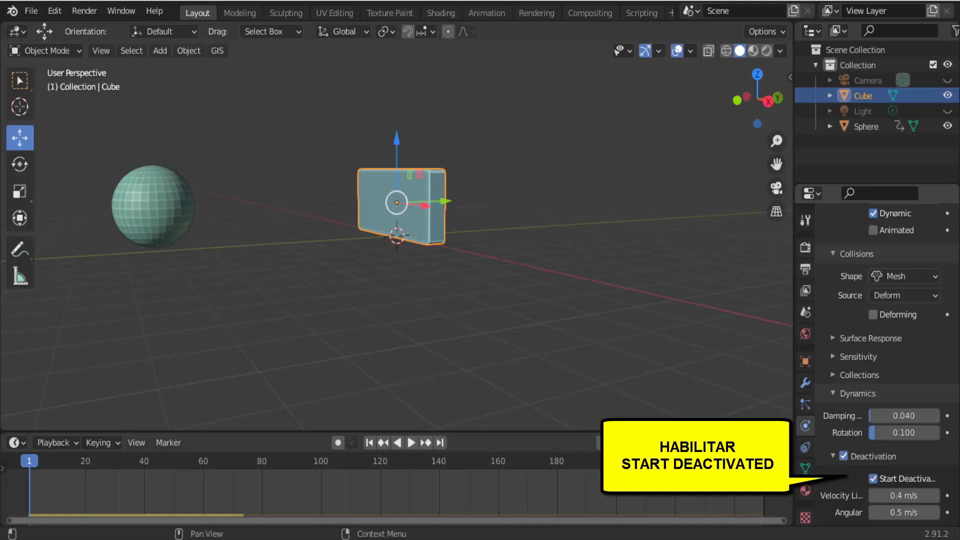
Play the simulation twice from frame 1 to examine the sphere's collision with the barrier, rewinding to the first frame after each run
left_click(413, 442)
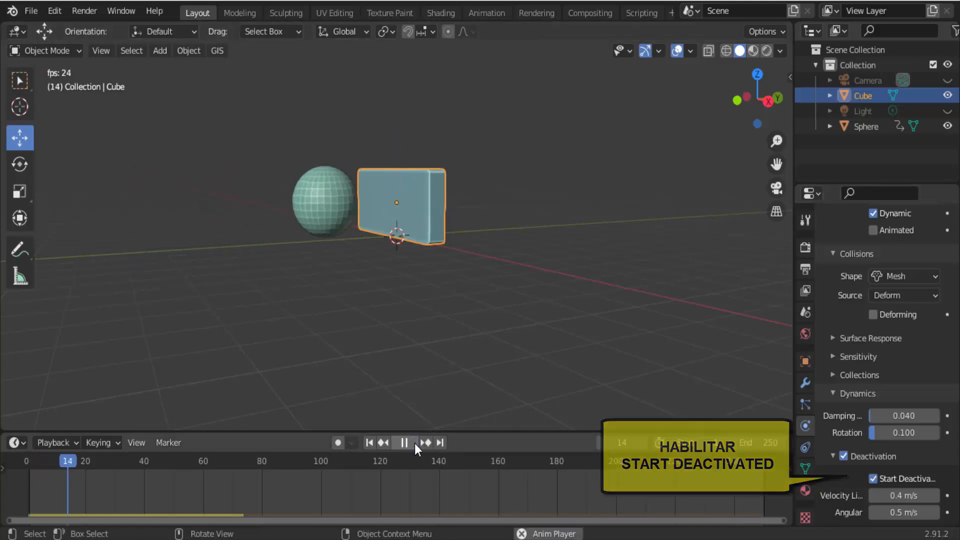
left_click(404, 443)
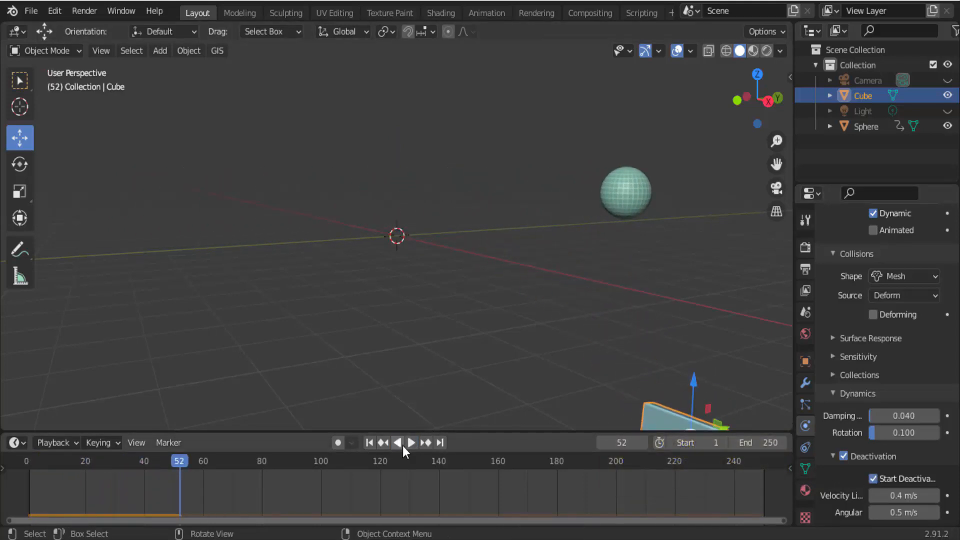
left_click(370, 443)
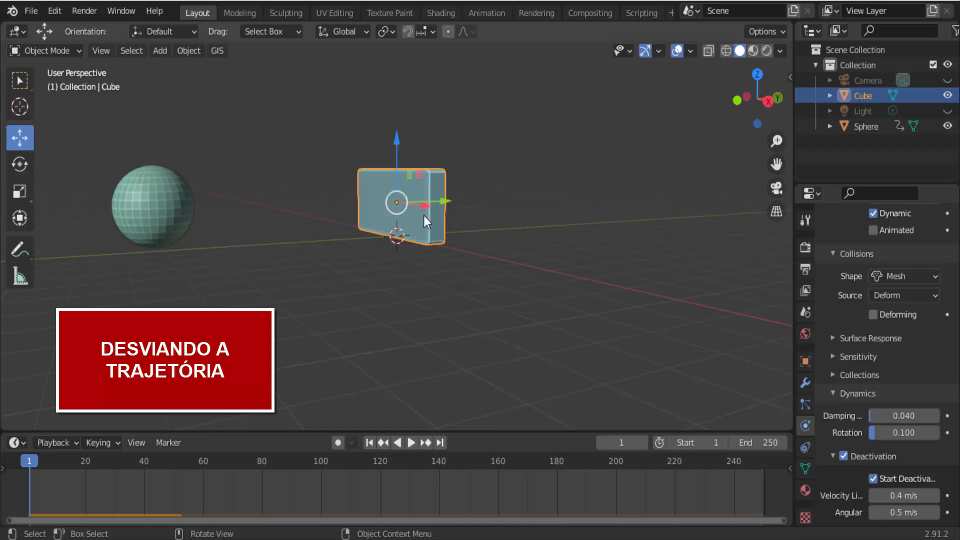
left_click(411, 442)
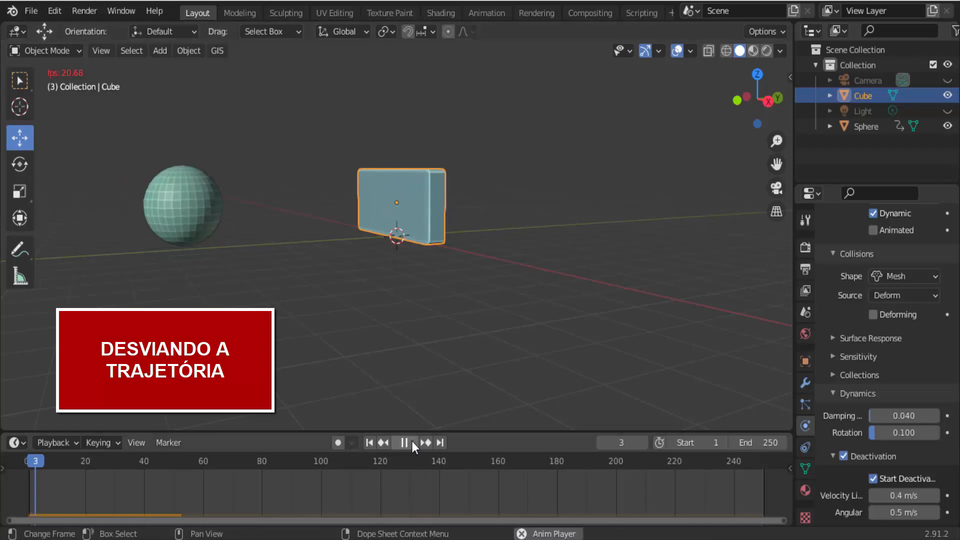
left_click(412, 441)
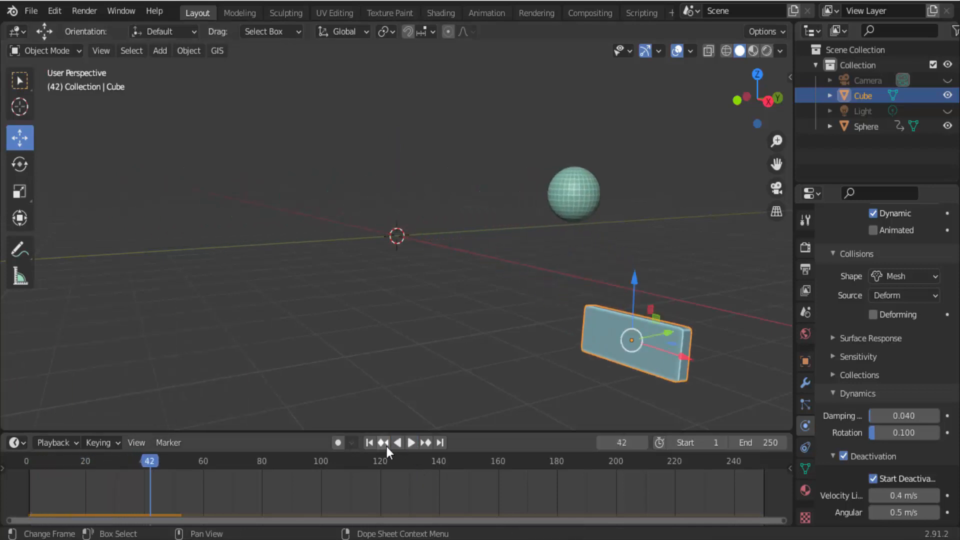
left_click(369, 442)
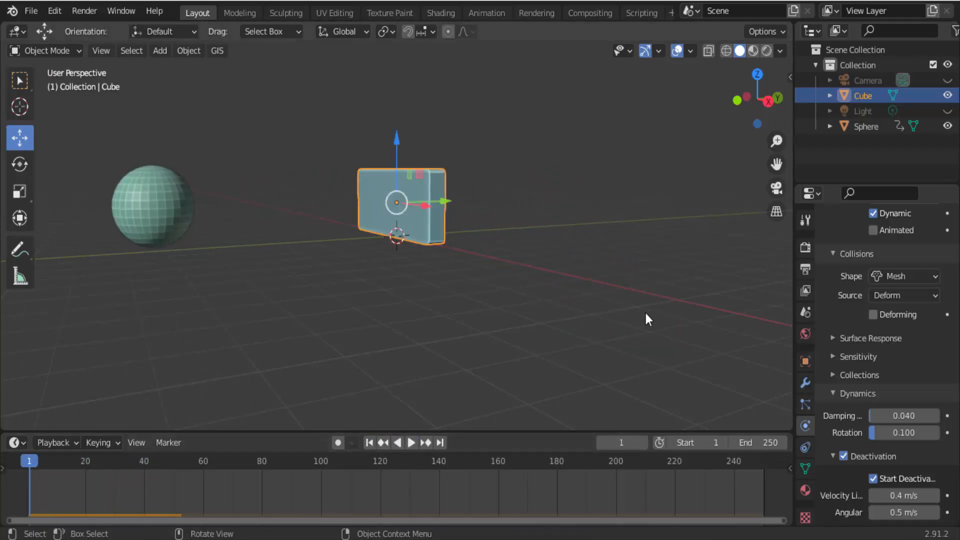
Add a NURBS Path curve at the 3D cursor beneath the barrier and scale it up
middle_click_drag(646, 320, 612, 326)
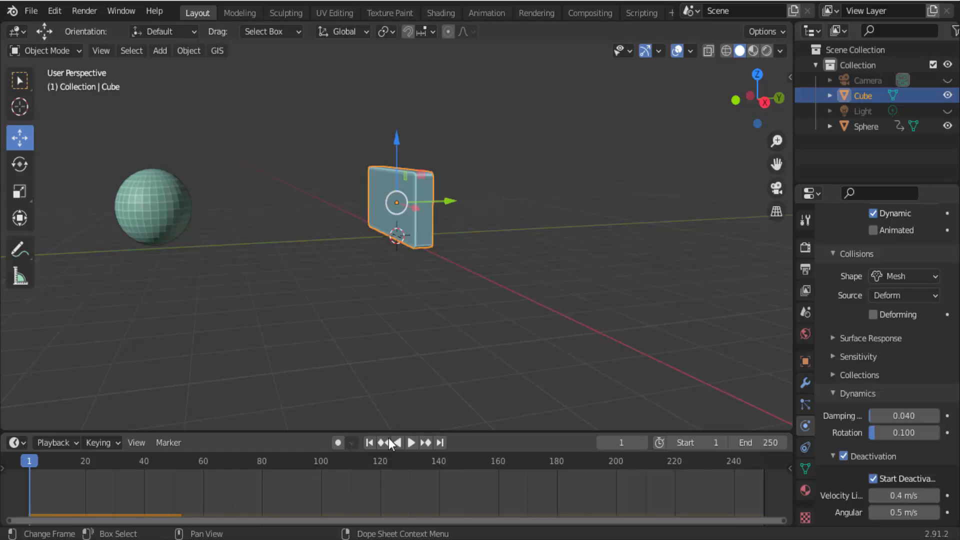
scroll(391, 379, "down", 2)
scroll(383, 376, "up", 1)
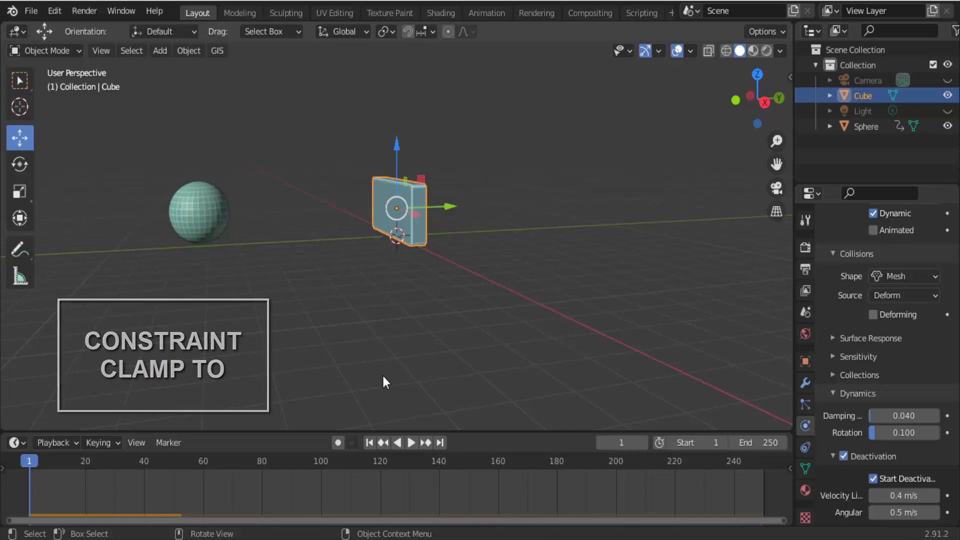
left_click(160, 50)
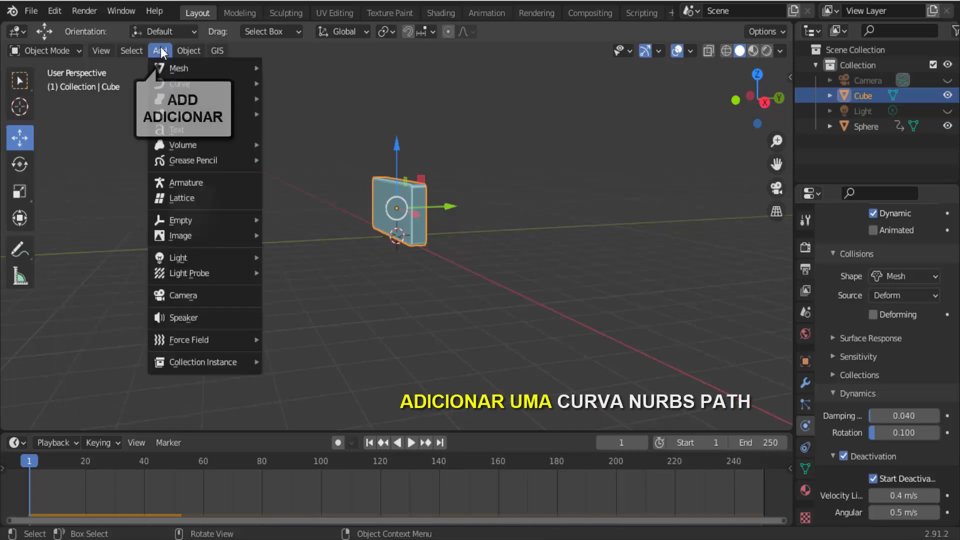
mouse_move(183, 89)
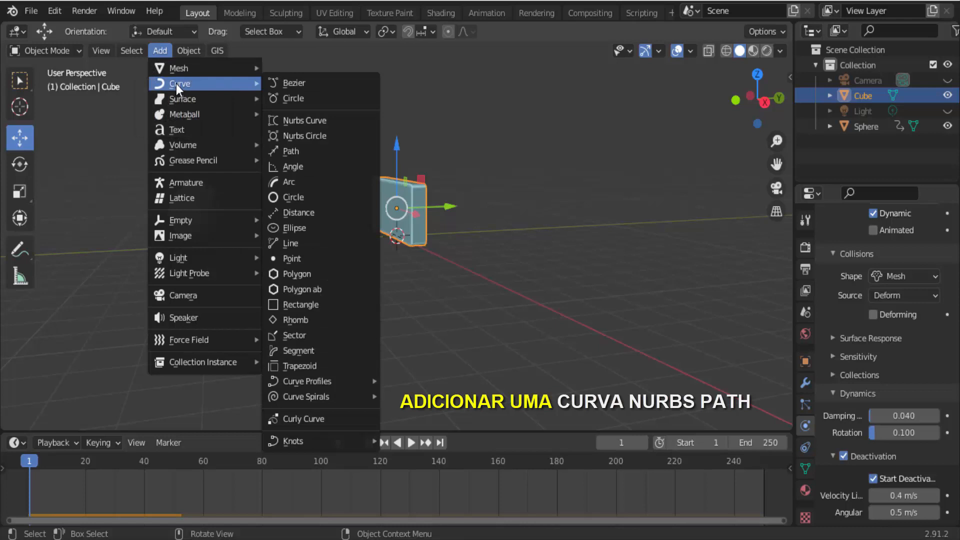
left_click(319, 151)
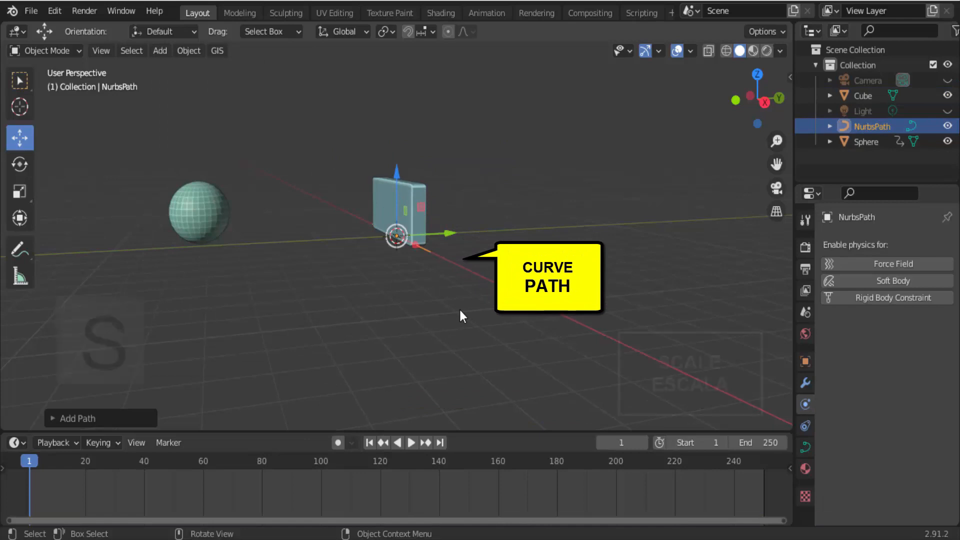
key("s")
left_click(494, 360)
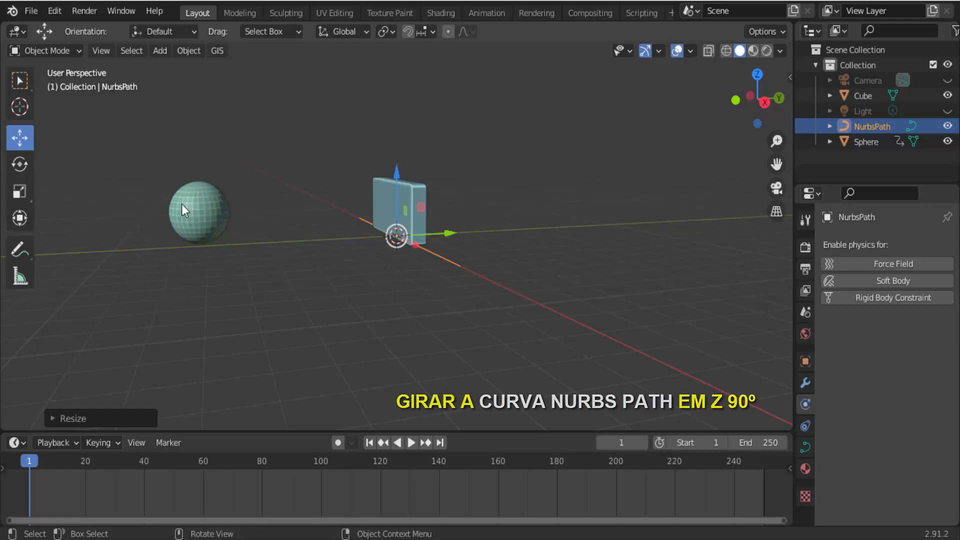
Rotate the NURBS path 90° around the Z axis and scale it down to about 0.66
key("r")
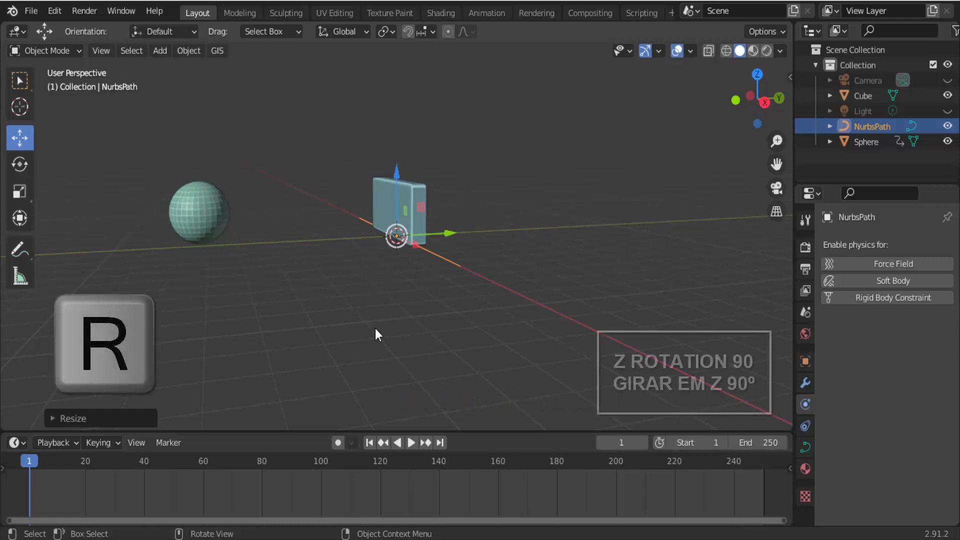
key("z")
key("9")
key("0")
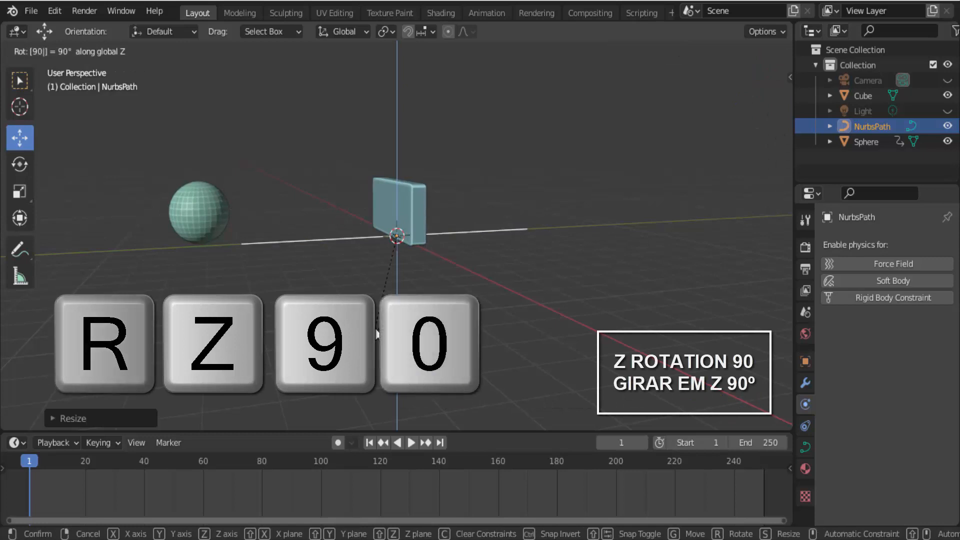
left_click(375, 328)
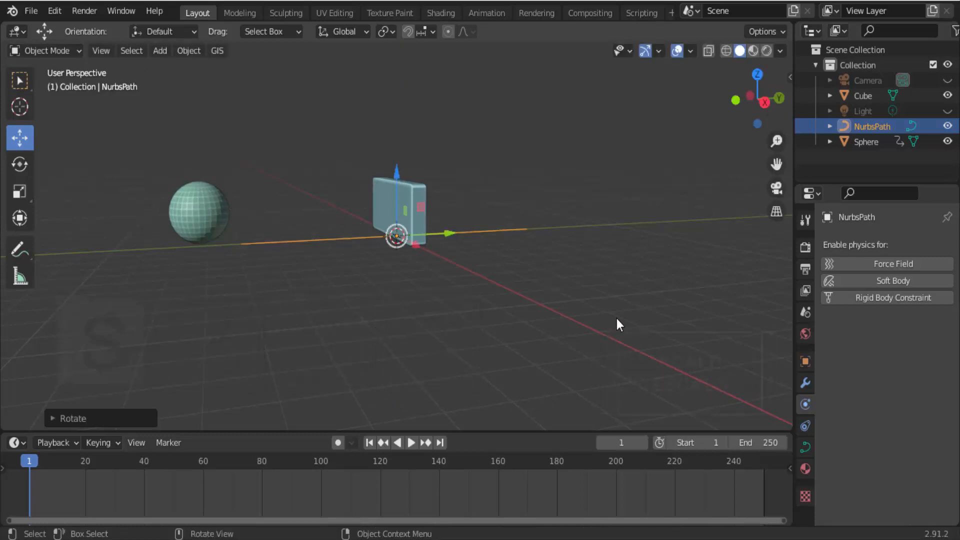
key("s")
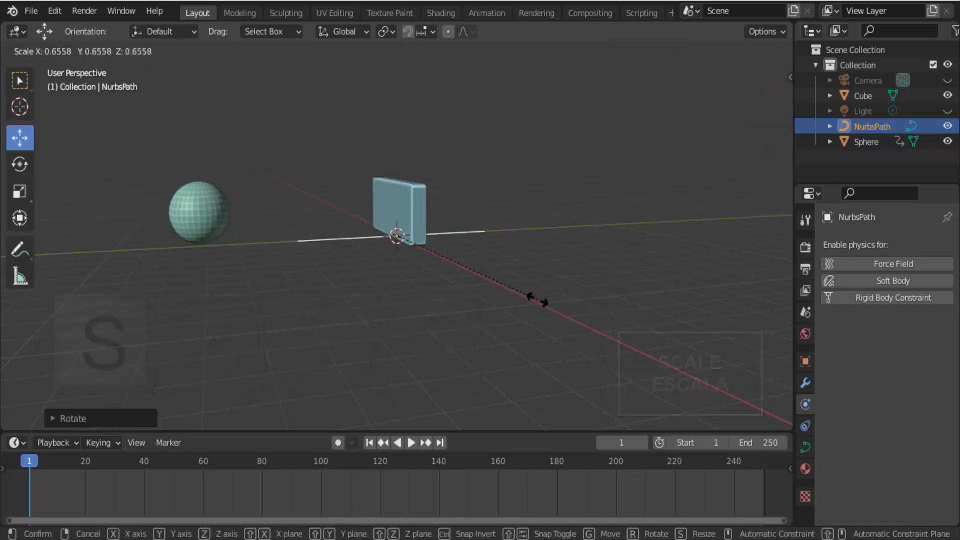
left_click(536, 299)
In Edit Mode, raise the NURBS path's middle control point so the curve arches over the barrier, and return to Object Mode
scroll(529, 302, "up", 1)
scroll(526, 304, "up", 2)
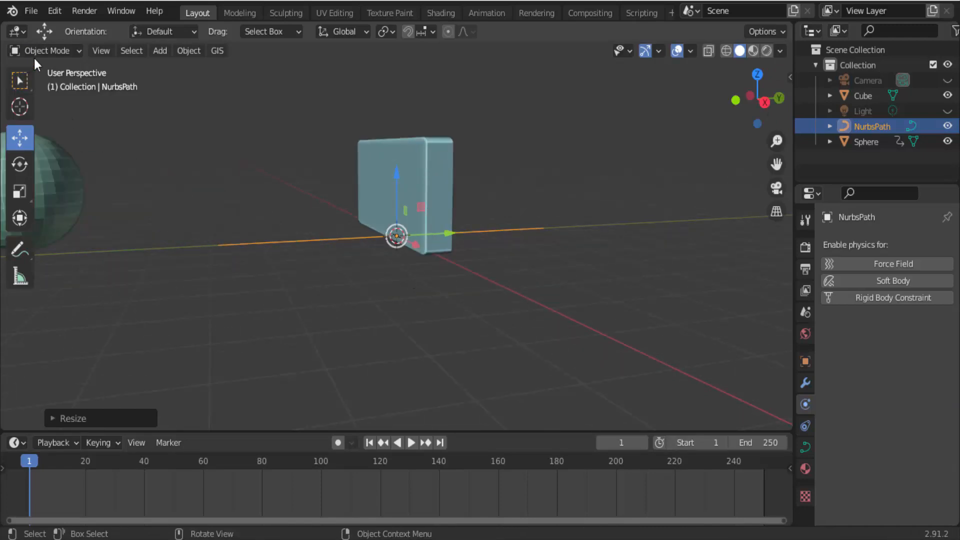
left_click(58, 52)
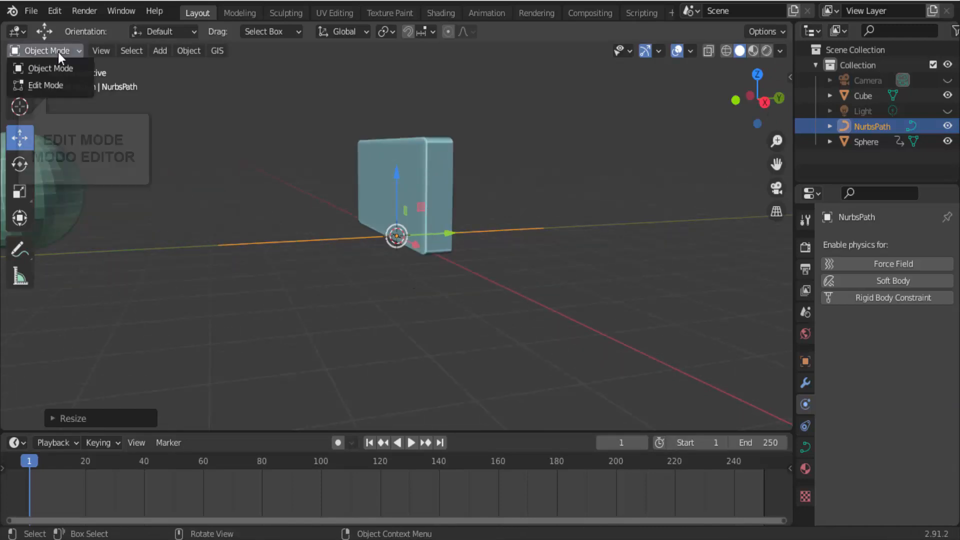
left_click(59, 84)
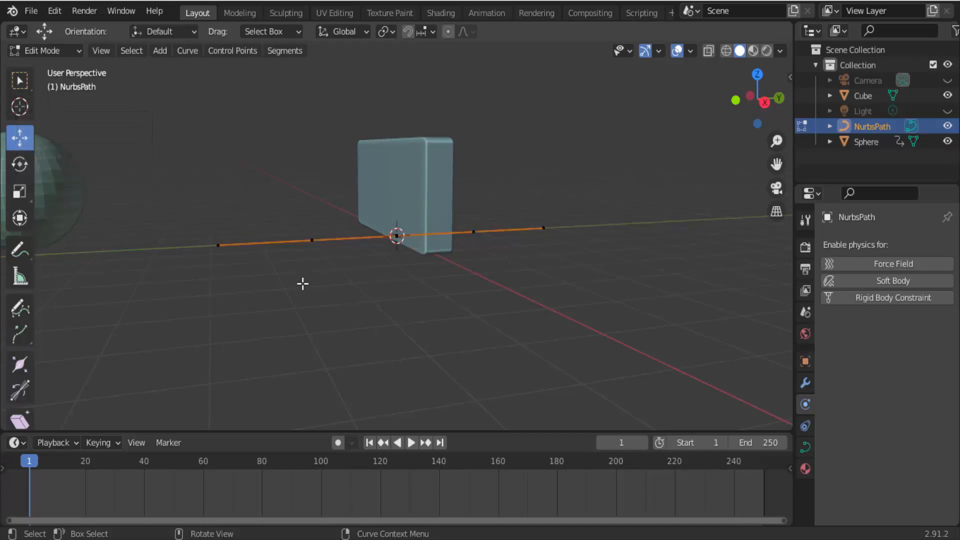
scroll(489, 319, "down", 2)
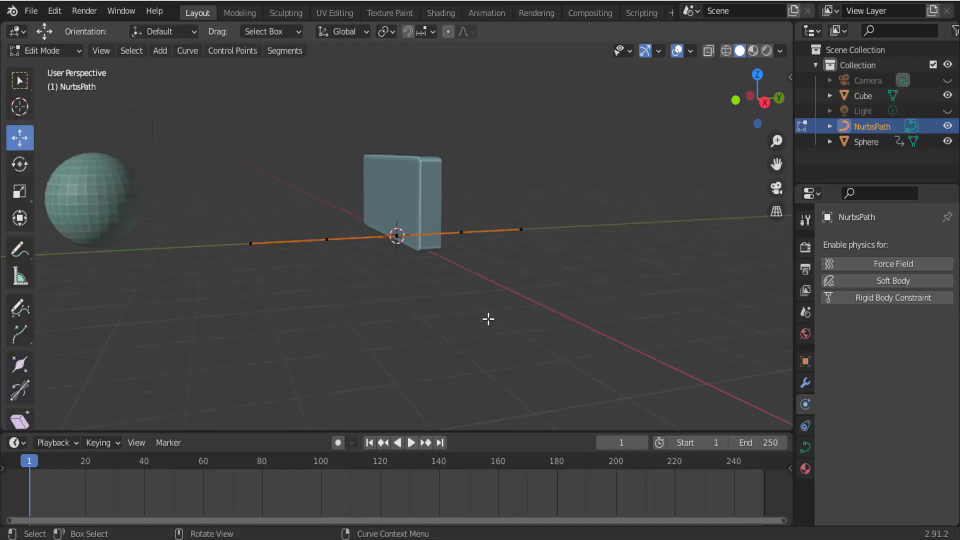
left_click(396, 235)
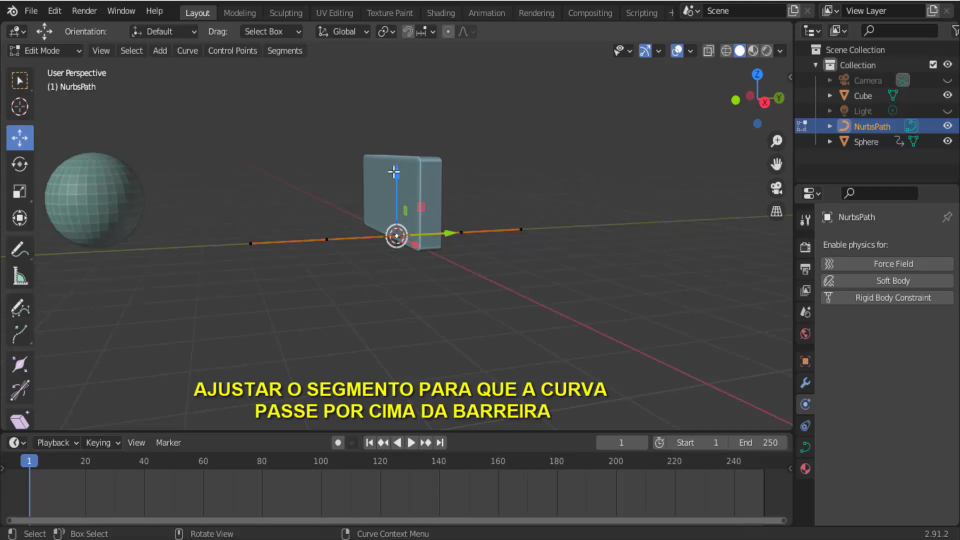
left_click_drag(399, 173, 561, 160)
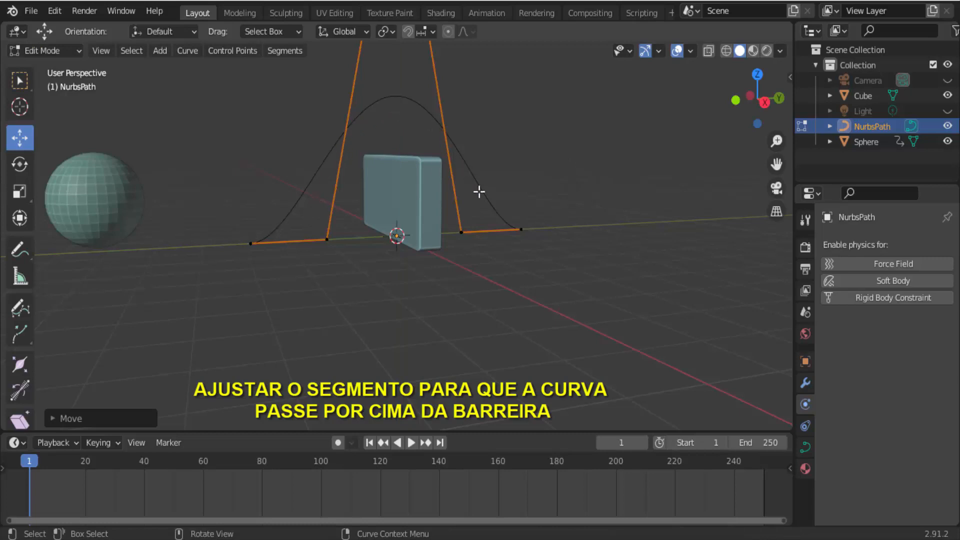
scroll(522, 290, "down", 3)
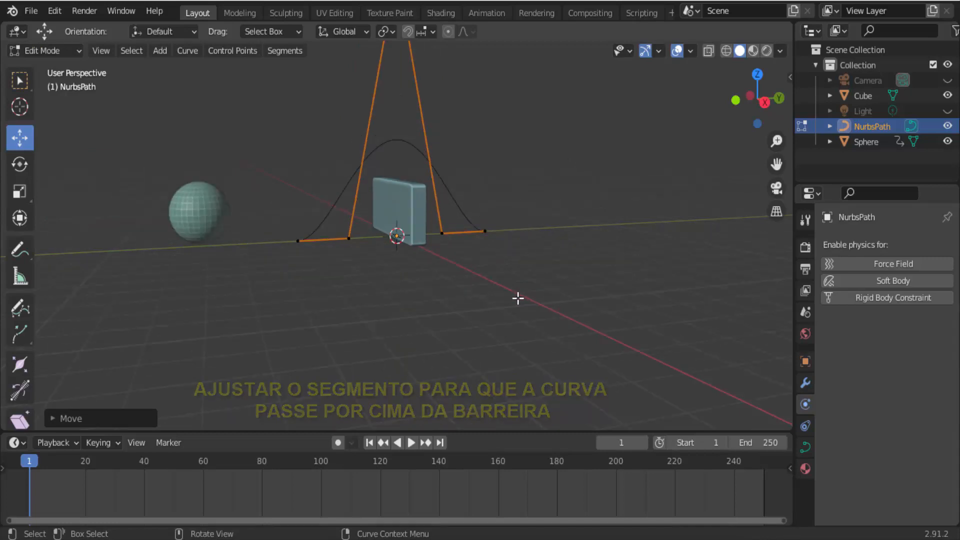
left_click(65, 53)
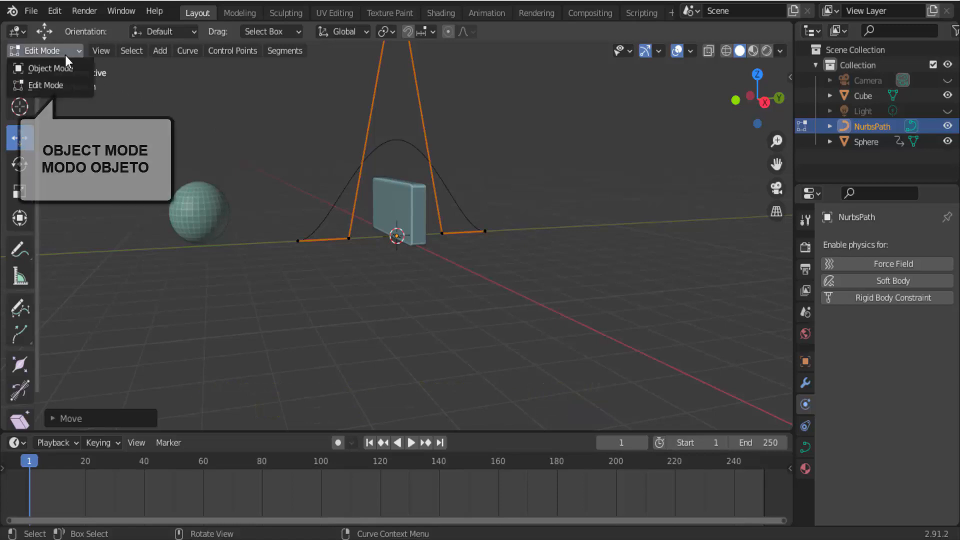
left_click(59, 67)
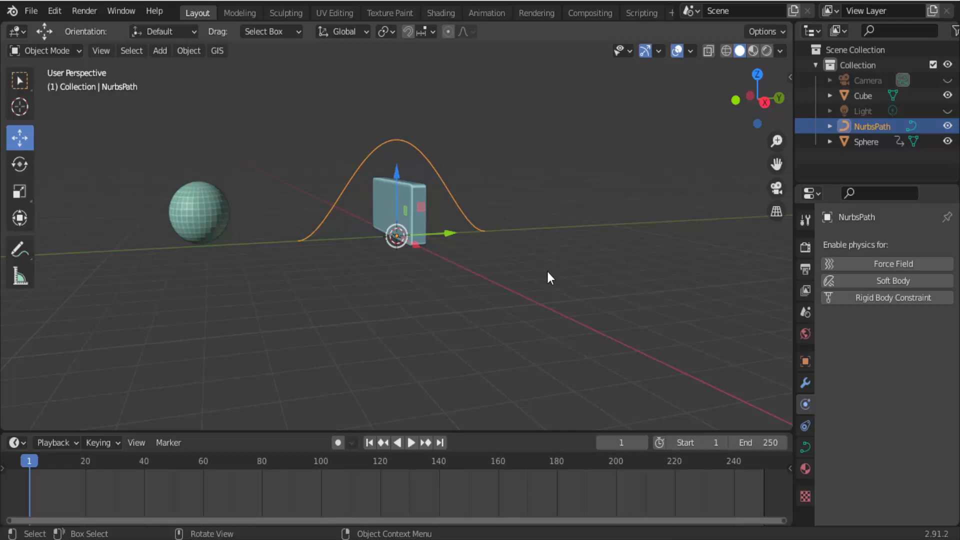
Play the animation to check the sphere's motion against the arched path, and rewind to frame 1
left_click(409, 443)
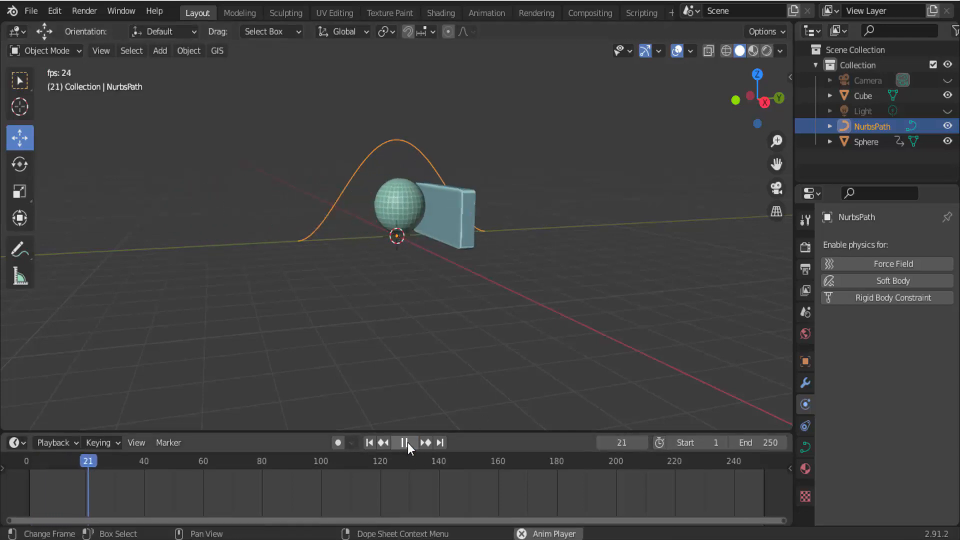
left_click(406, 443)
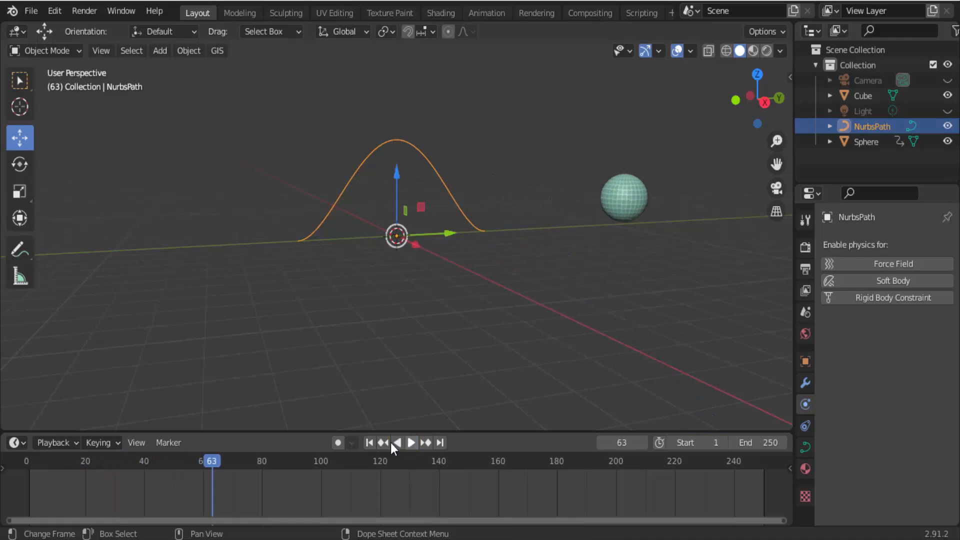
left_click(369, 442)
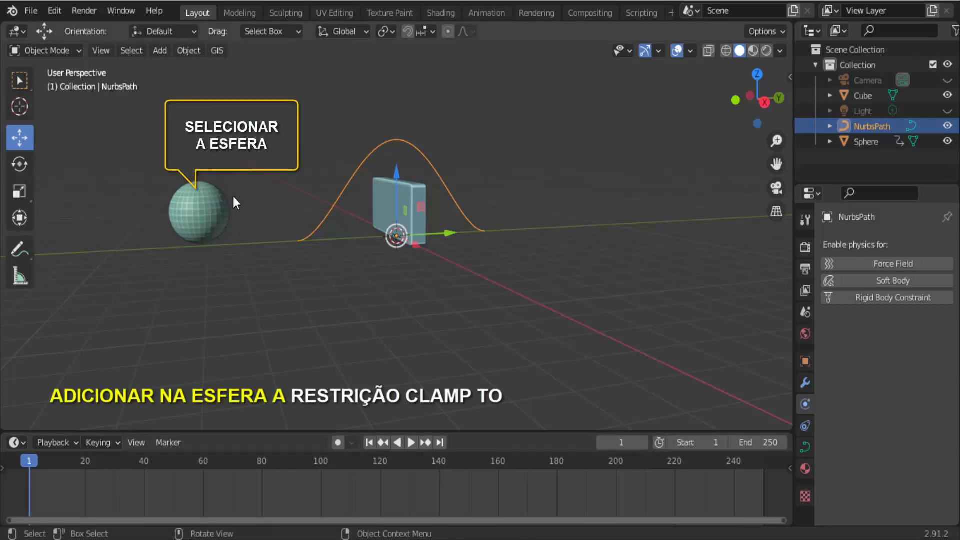
Add a Clamp To constraint to the sphere with NurbsPath as its target
left_click(200, 202)
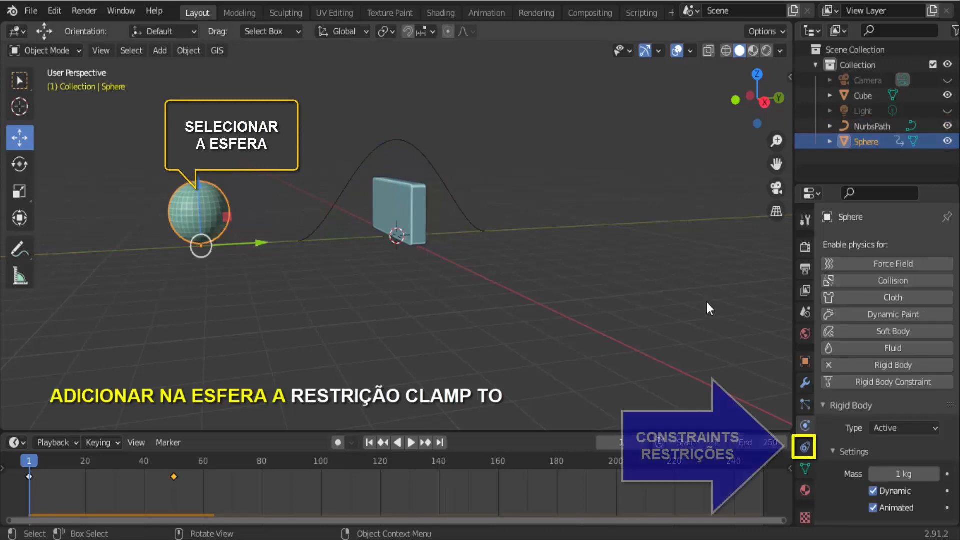
left_click(803, 448)
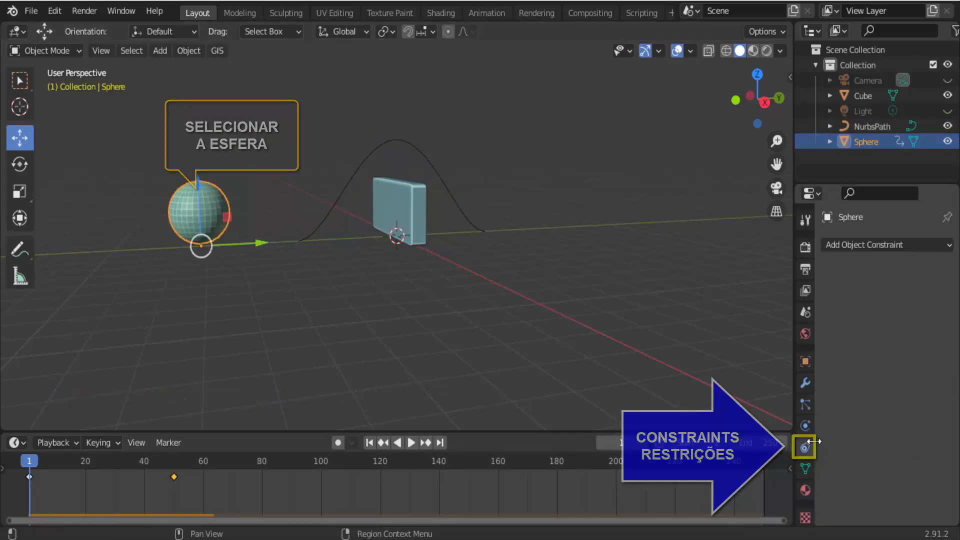
left_click(887, 244)
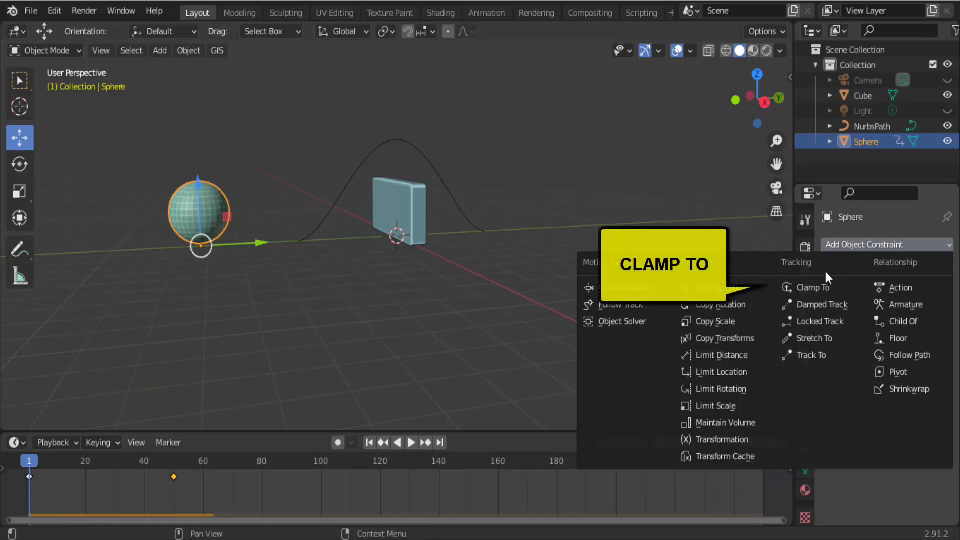
left_click(806, 288)
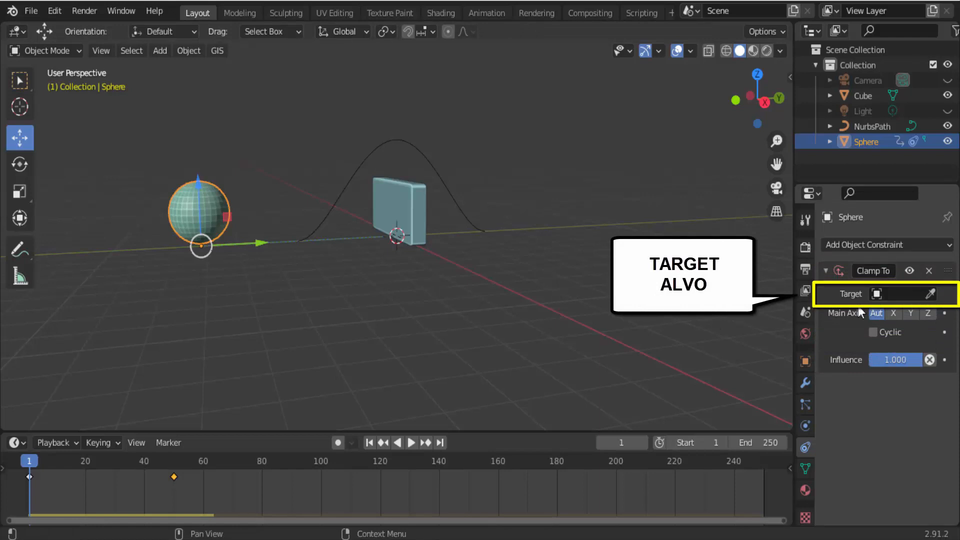
left_click(930, 295)
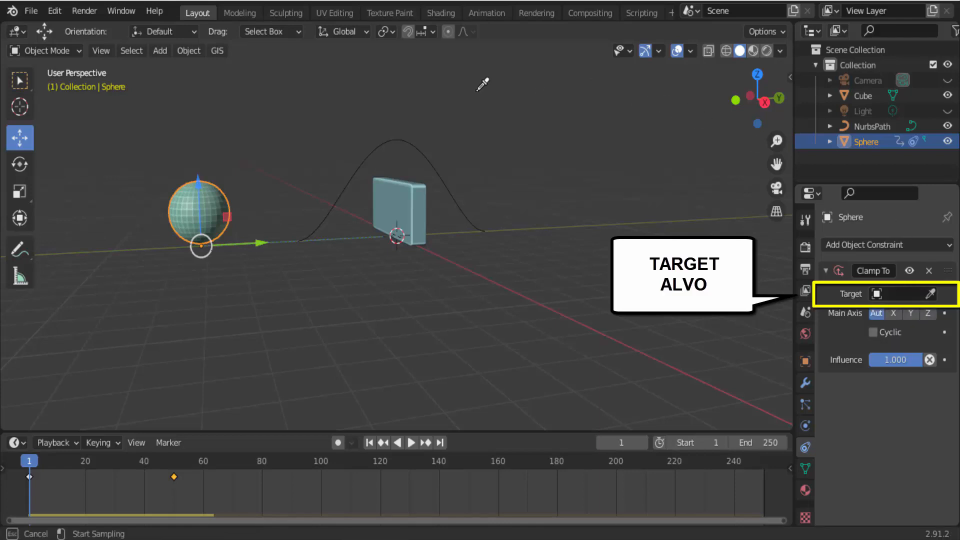
left_click(395, 138)
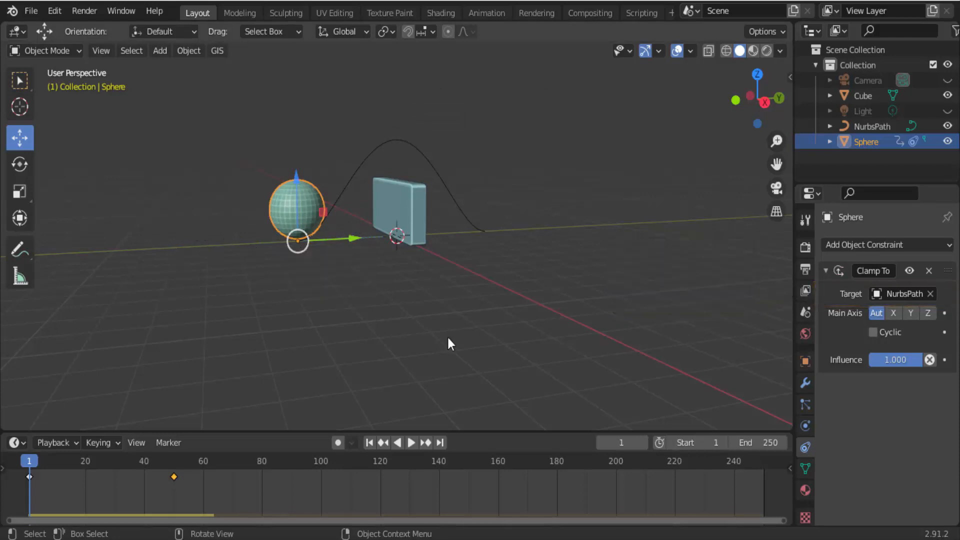
Play the clamped sphere's animation twice to examine its motion along the path, rewinding to frame 1 after each run
left_click(410, 442)
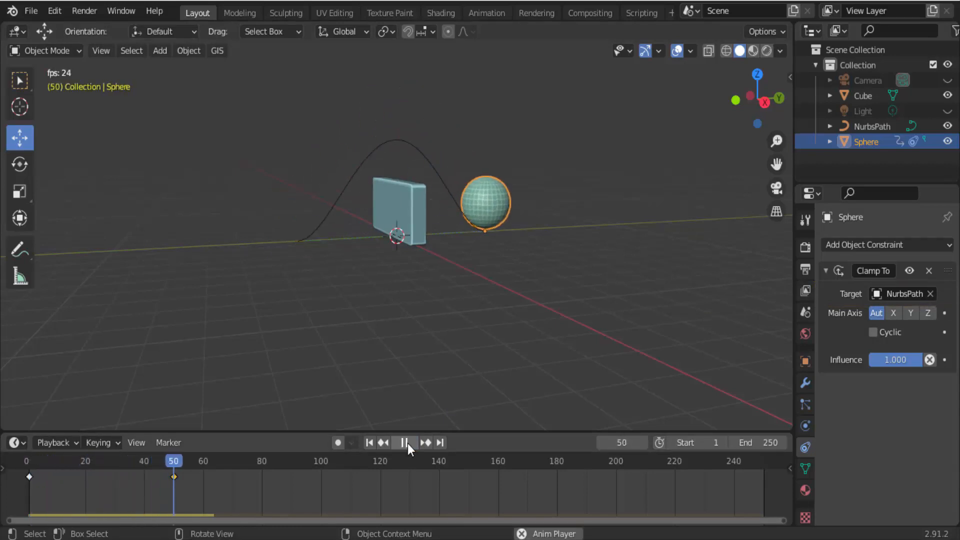
left_click(407, 443)
left_click(369, 442)
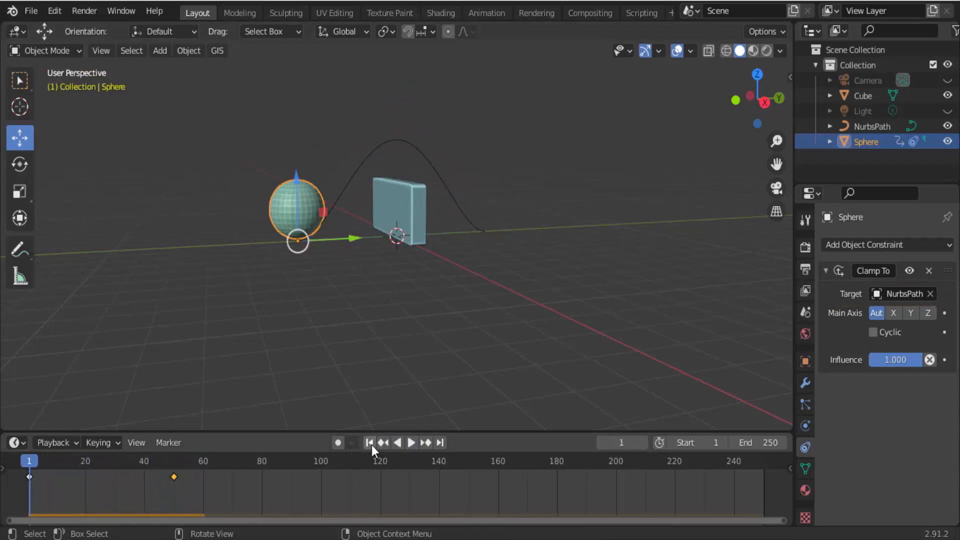
left_click(415, 442)
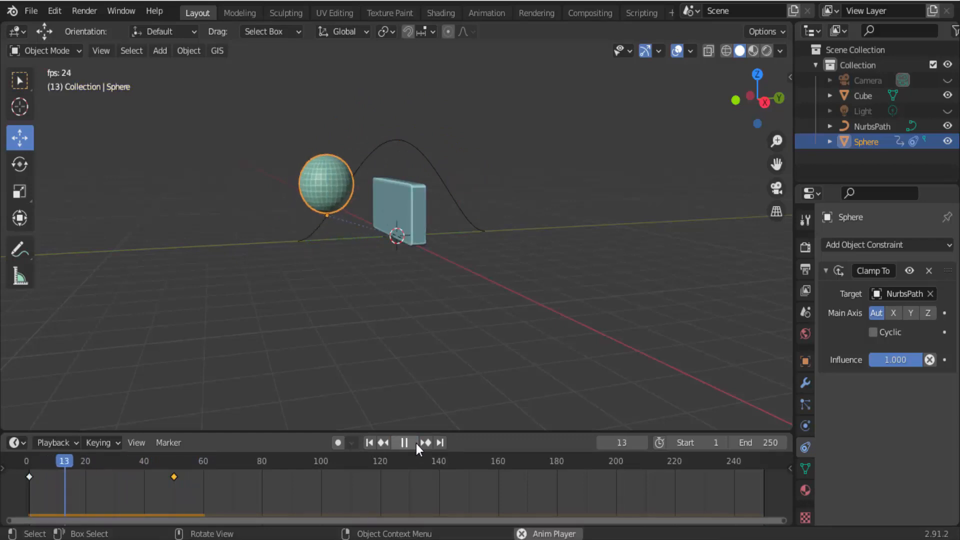
left_click(415, 443)
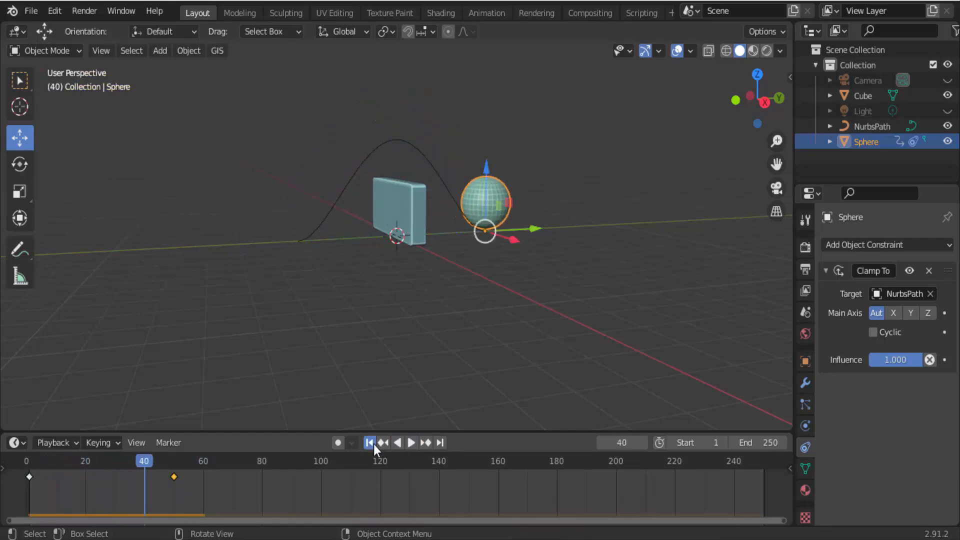
left_click(371, 442)
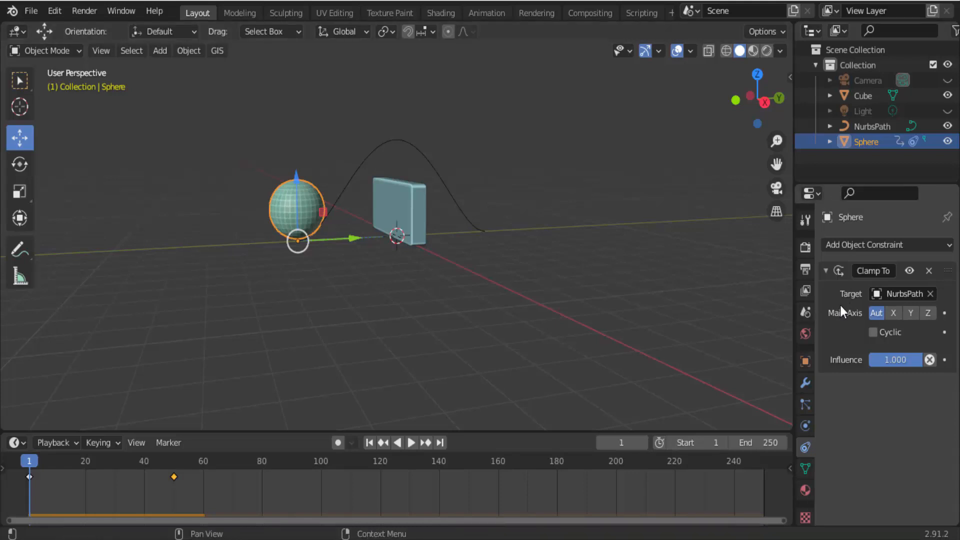
Disable the sphere's Clamp To constraint and keyframe its disabled visibility state at frame 10
left_click(909, 271)
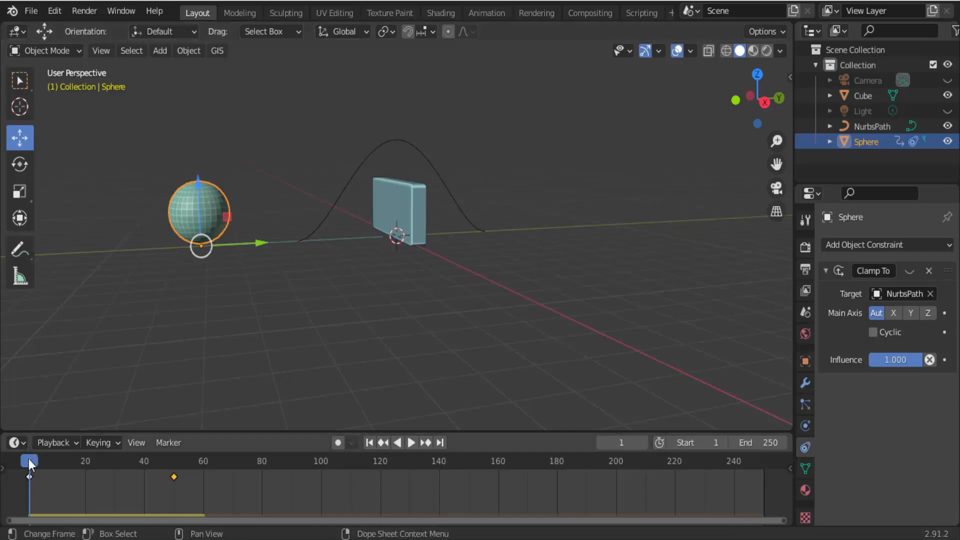
key("space")
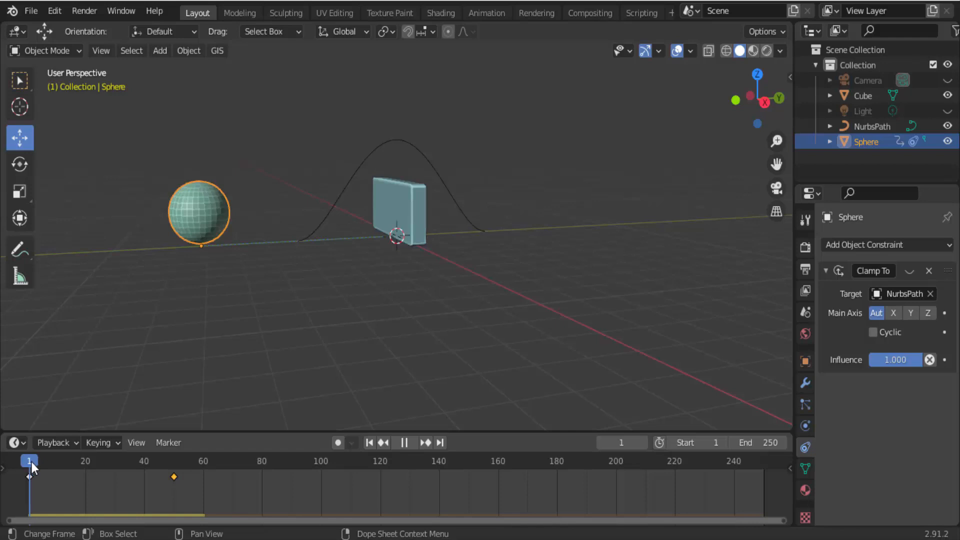
left_click_drag(31, 462, 58, 458)
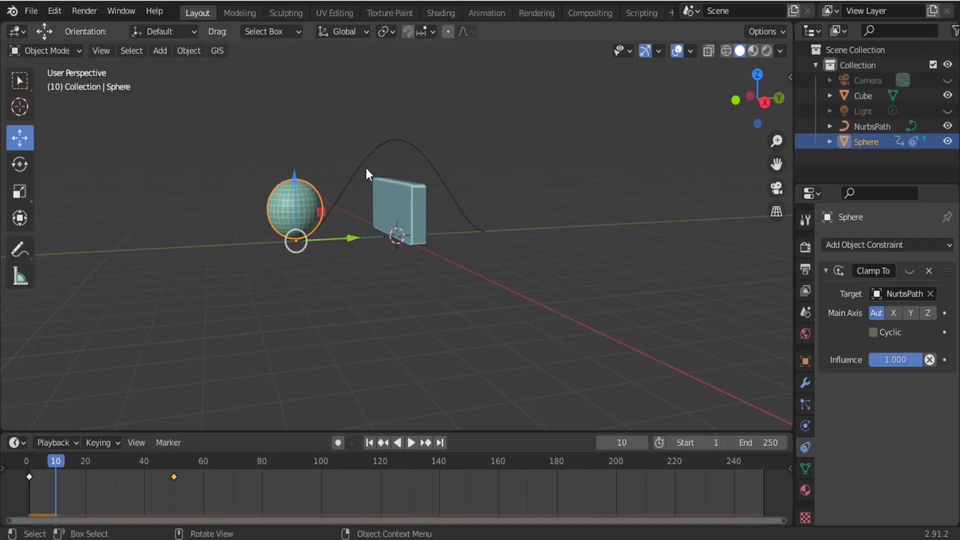
right_click(908, 273)
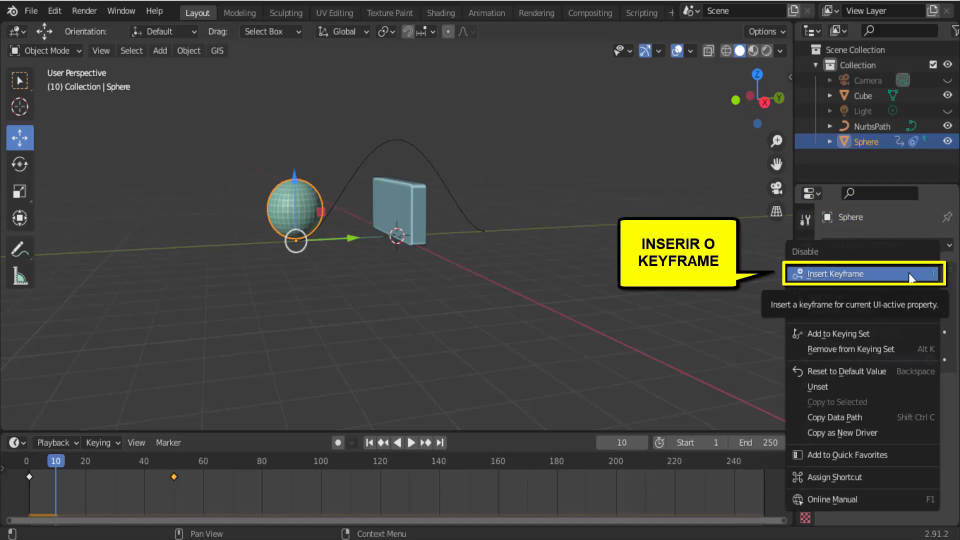
left_click(908, 274)
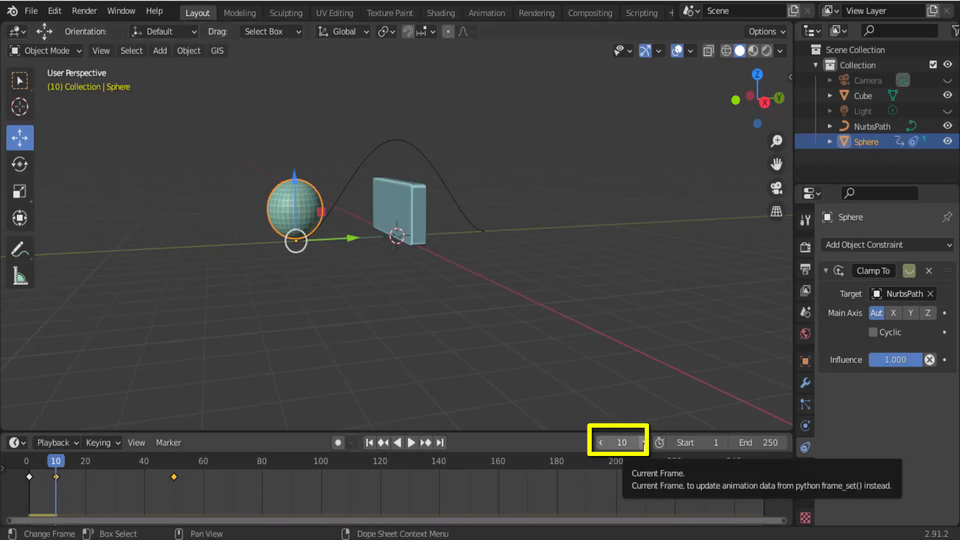
Enable the sphere's Clamp To constraint at frame 11 and keyframe its enabled visibility state
left_click(643, 443)
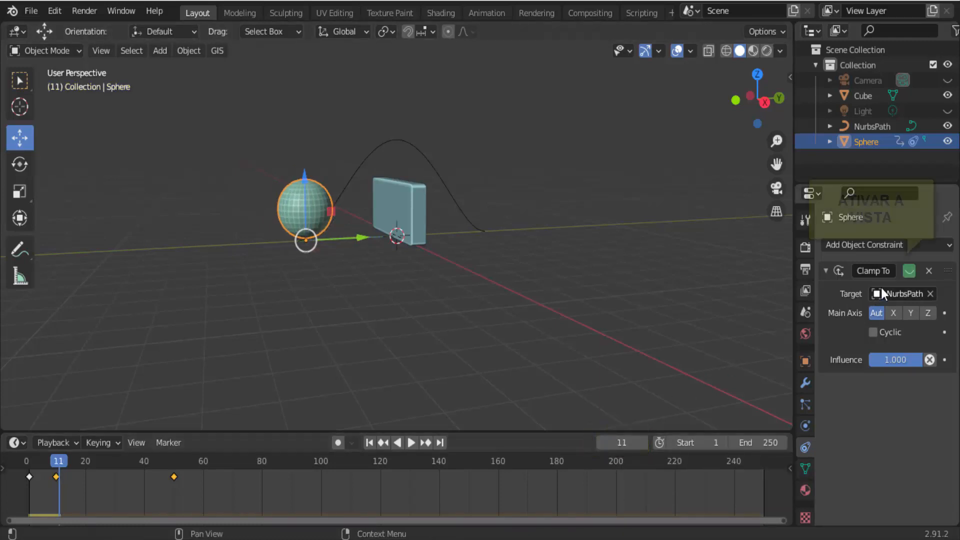
left_click(910, 271)
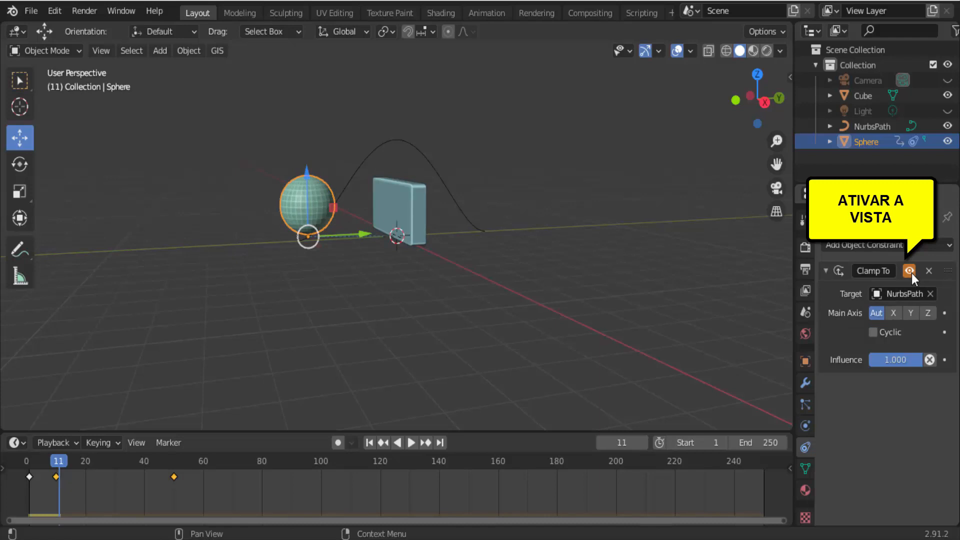
right_click(911, 273)
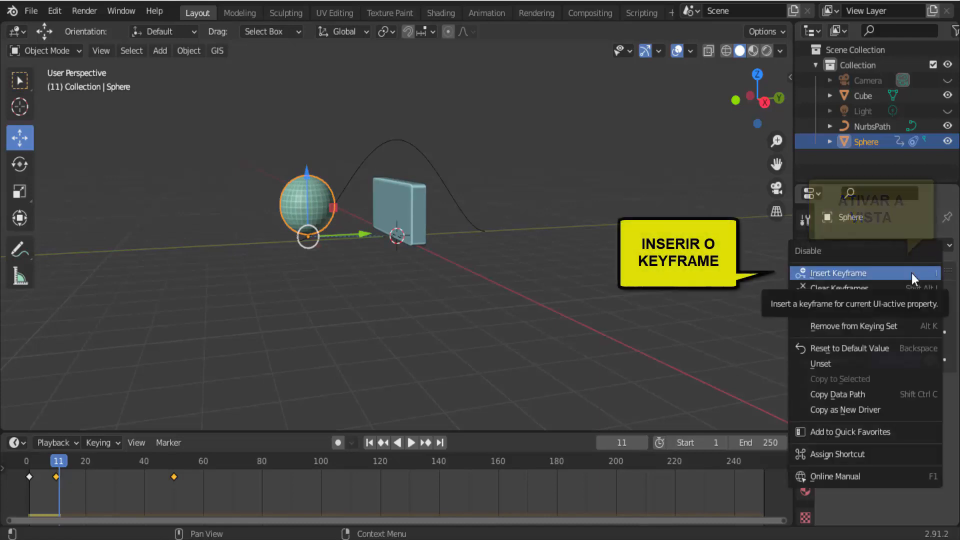
left_click(911, 273)
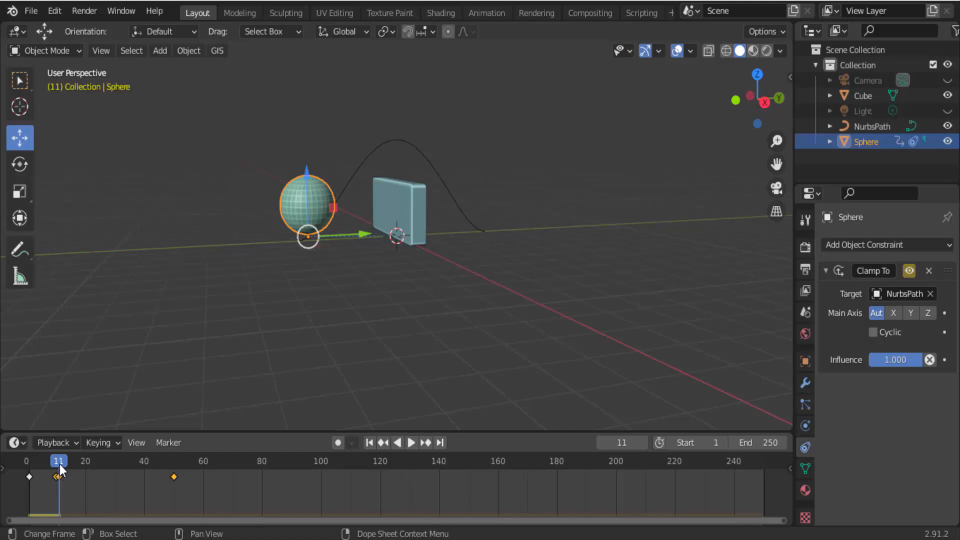
Advance to frame 31, where the sphere reaches the path's far end, and keyframe the Clamp To constraint's enabled visibility
key("space")
mouse_move(59, 463)
left_mouse_down()
mouse_move(95, 463)
mouse_move(121, 486)
left_mouse_up()
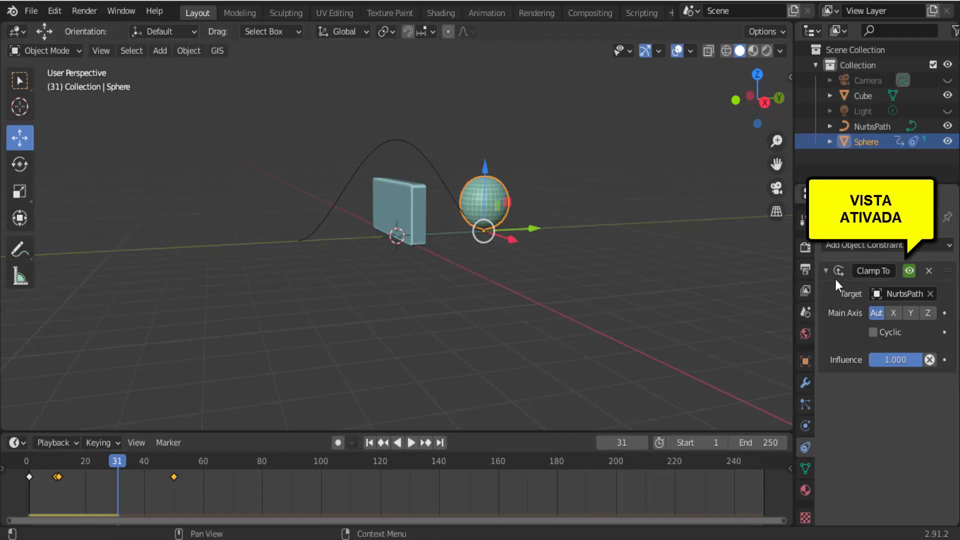
right_click(912, 272)
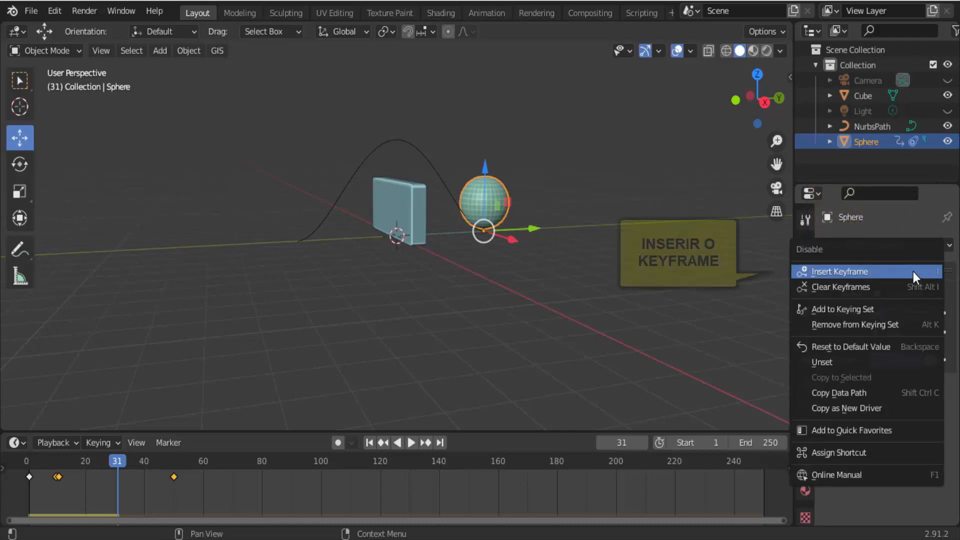
left_click(870, 275)
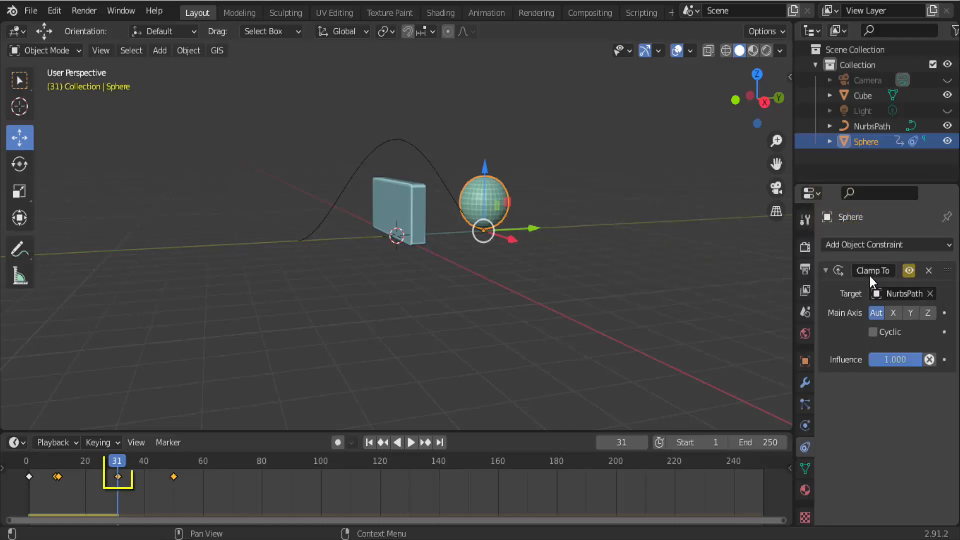
Disable the sphere's Clamp To constraint at frame 32 and keyframe its disabled visibility state
left_click(643, 443)
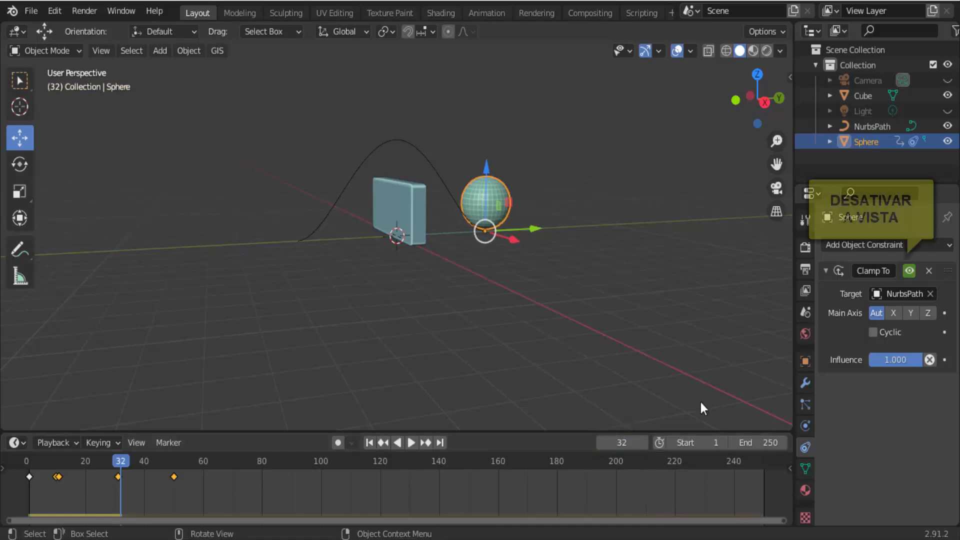
left_click(908, 271)
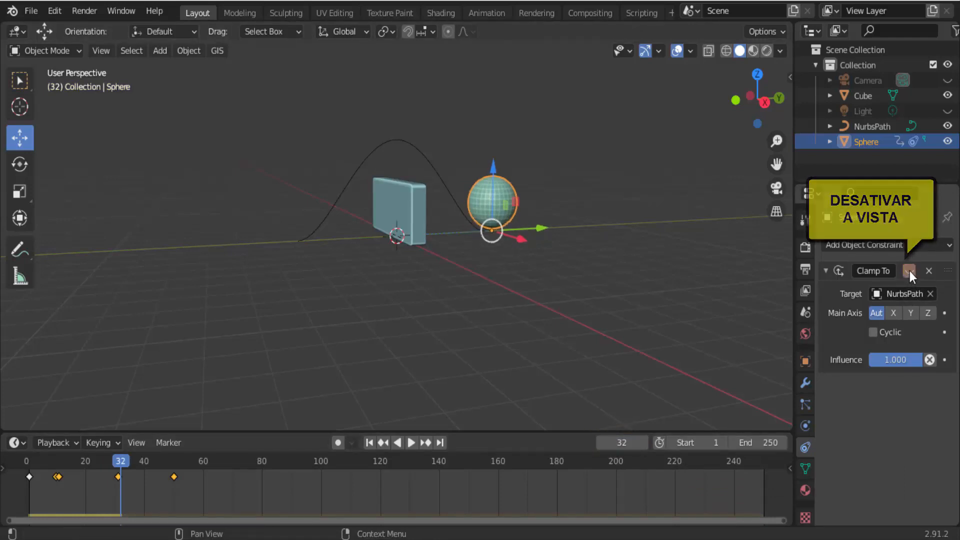
right_click(910, 270)
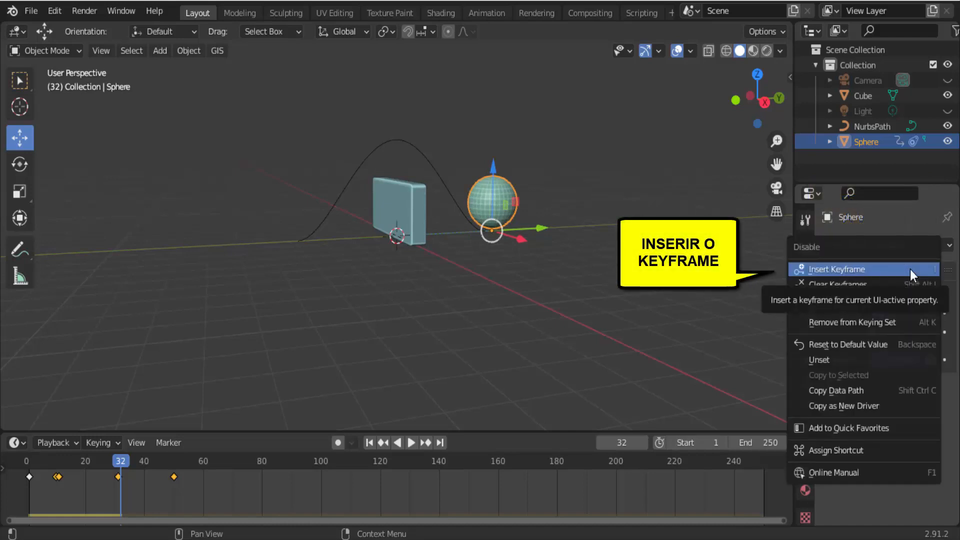
left_click(910, 269)
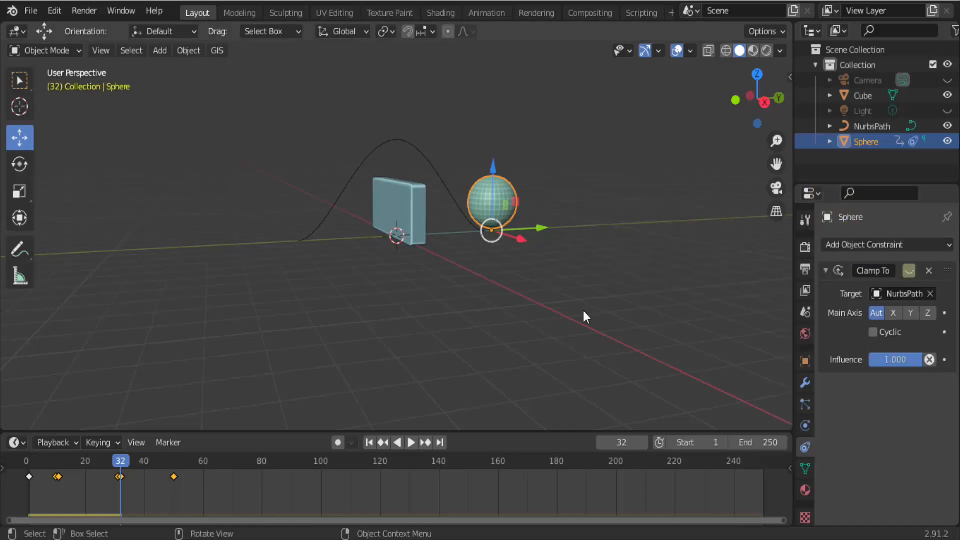
Play the finished animation twice from frame 1 to check the sphere's motion over the box, stopping playback after each run
left_click(369, 444)
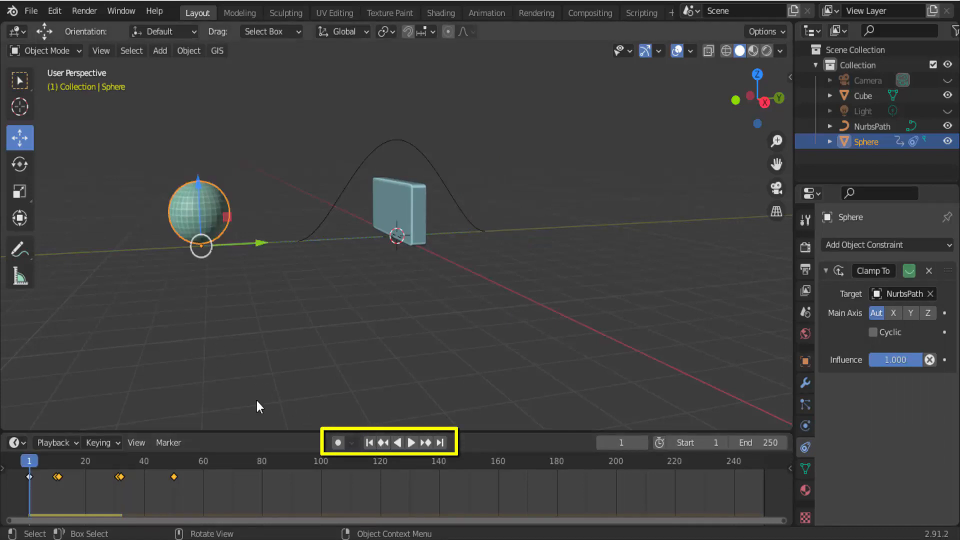
left_click(411, 443)
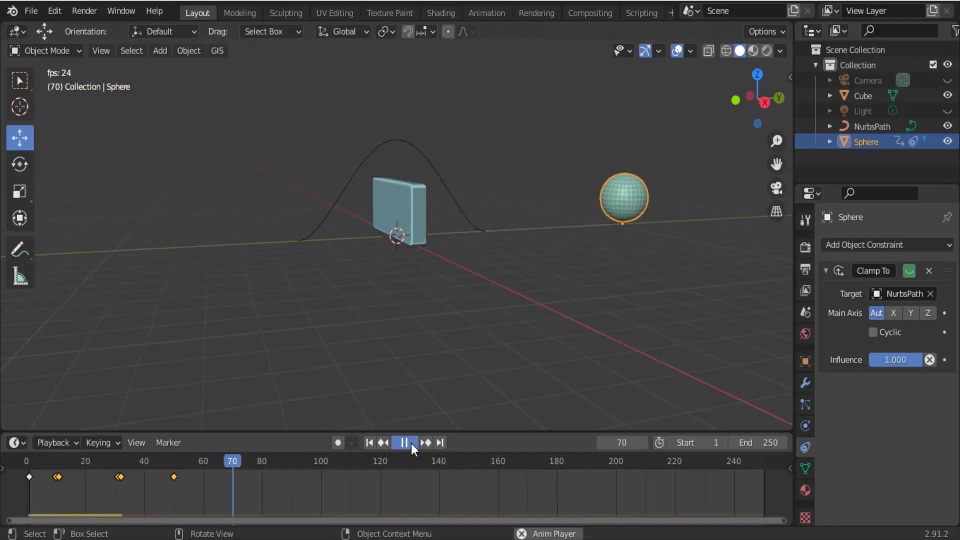
left_click(411, 443)
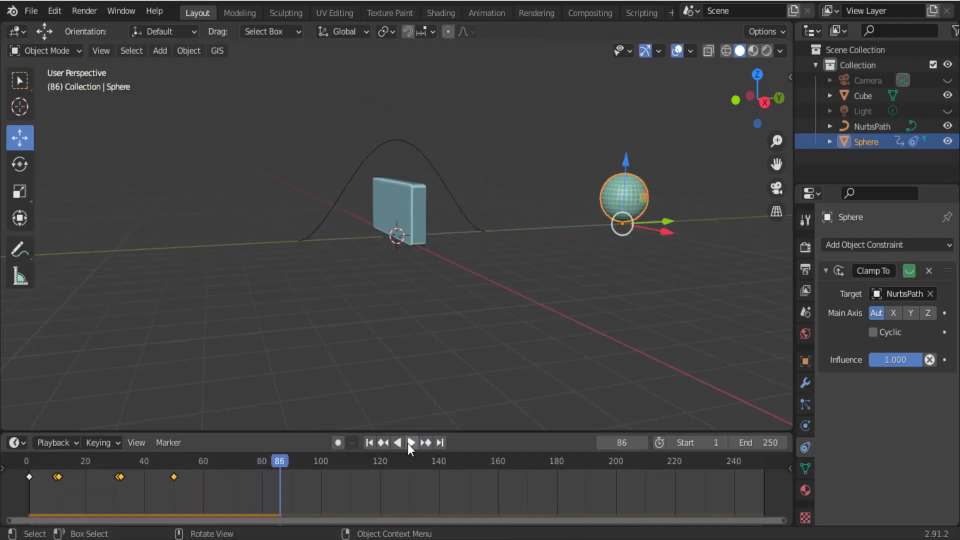
left_click(369, 442)
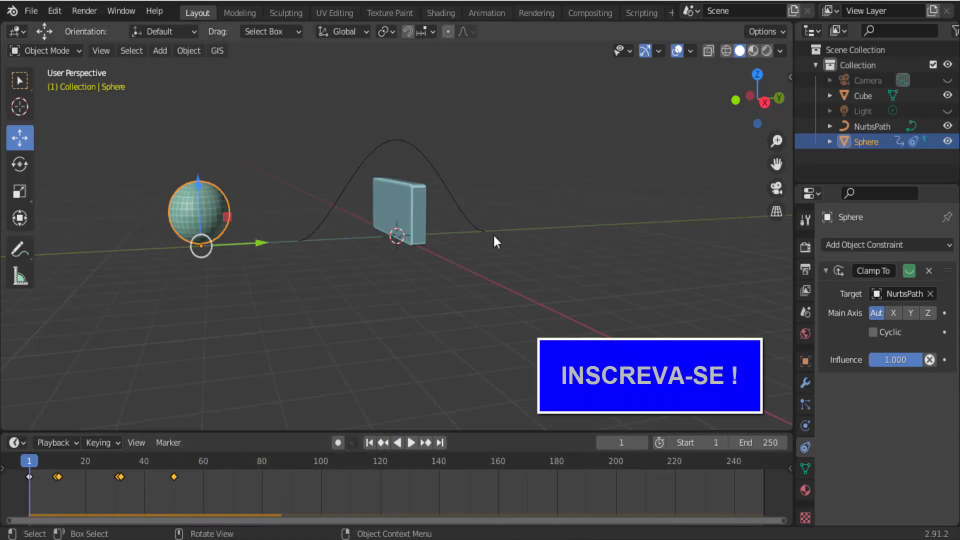
left_click(410, 442)
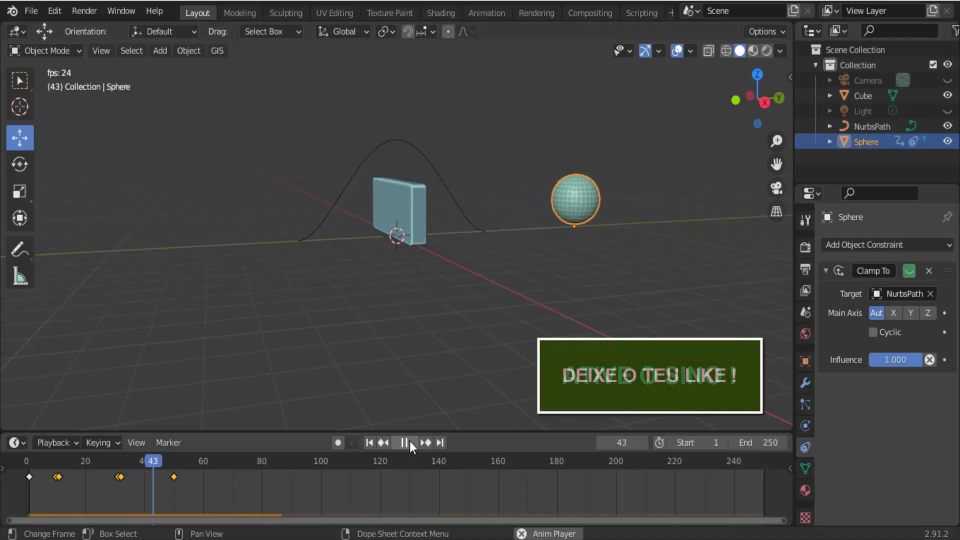
left_click(409, 442)
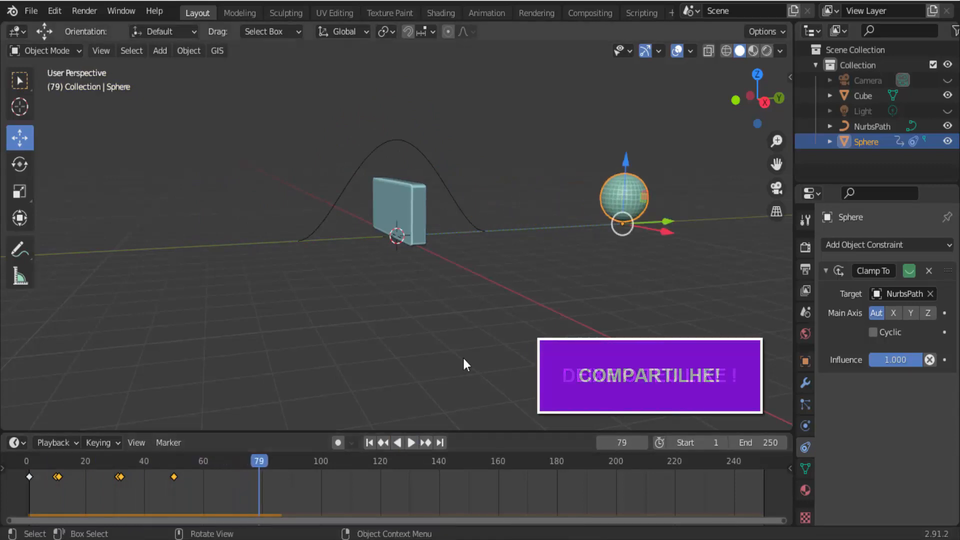